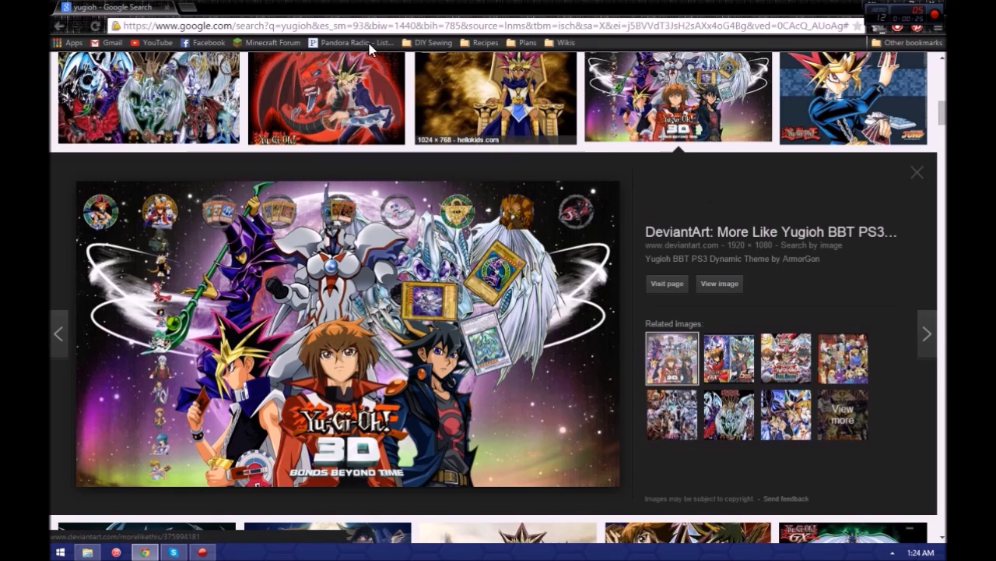
# - Search the web for devpro and open the YGOPro DevPro English site
pyautogui.click(315, 24)
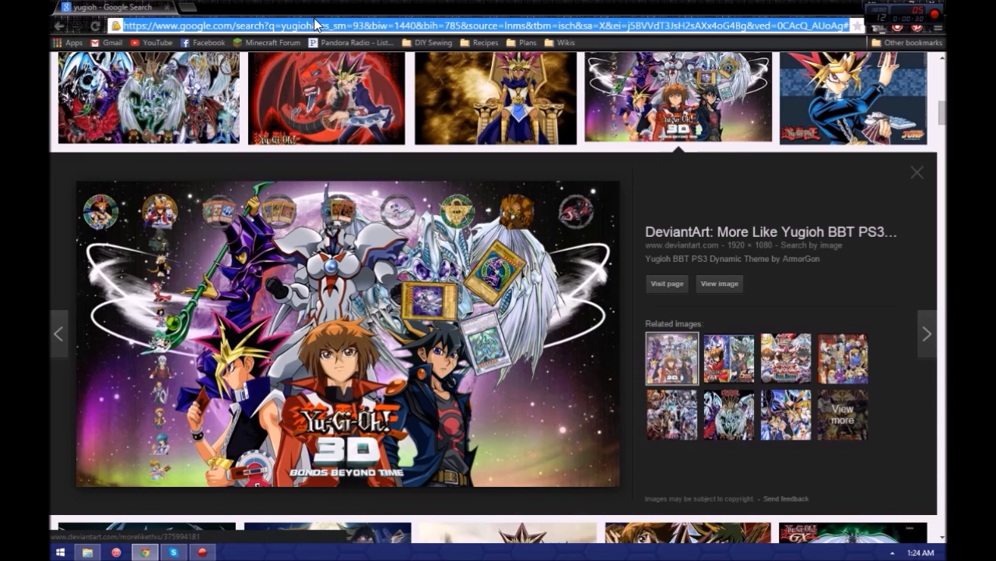
pyautogui.write('d')
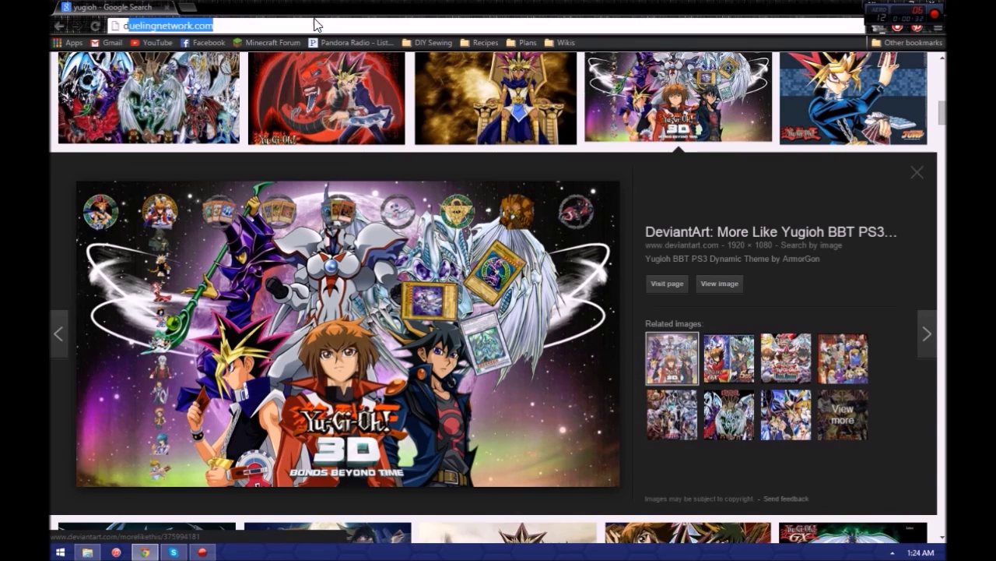
pyautogui.write('evpro')
pyautogui.press('Return')
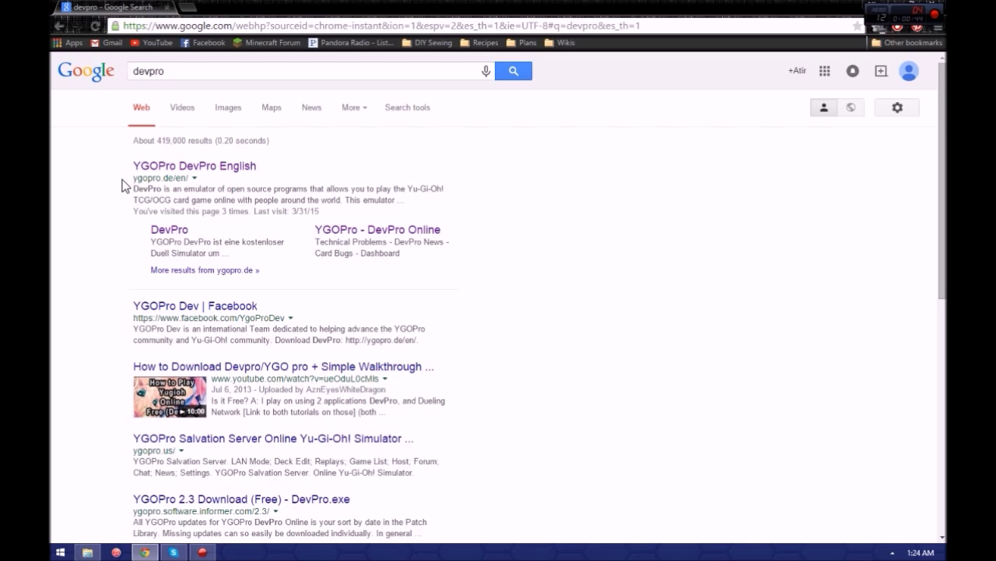
pyautogui.click(193, 168)
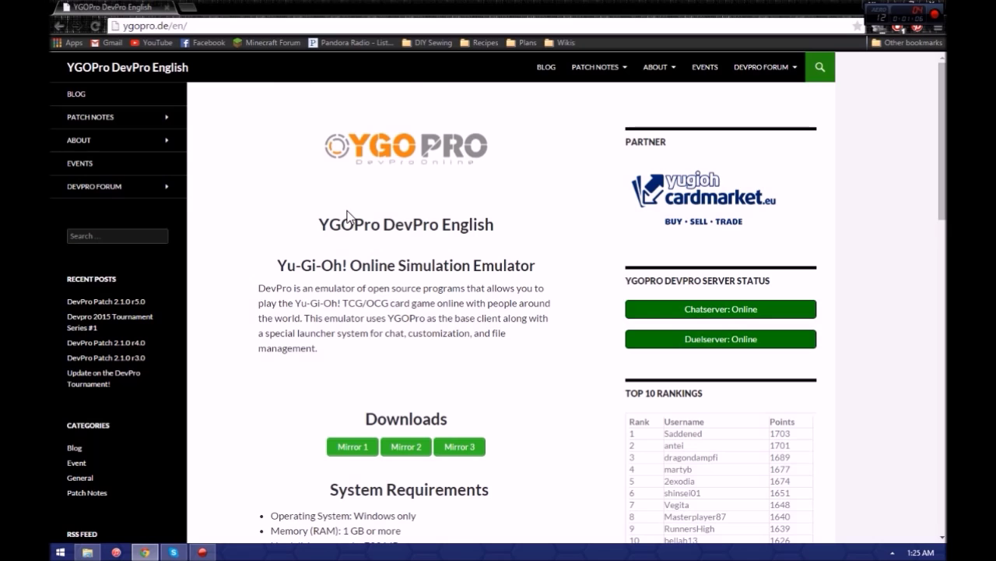
# - Open the Mirror 1 download page, close the pop-up advert, and answer the captcha to authorize the YGOPro DevPro download
pyautogui.scroll(-2, 349, 212)
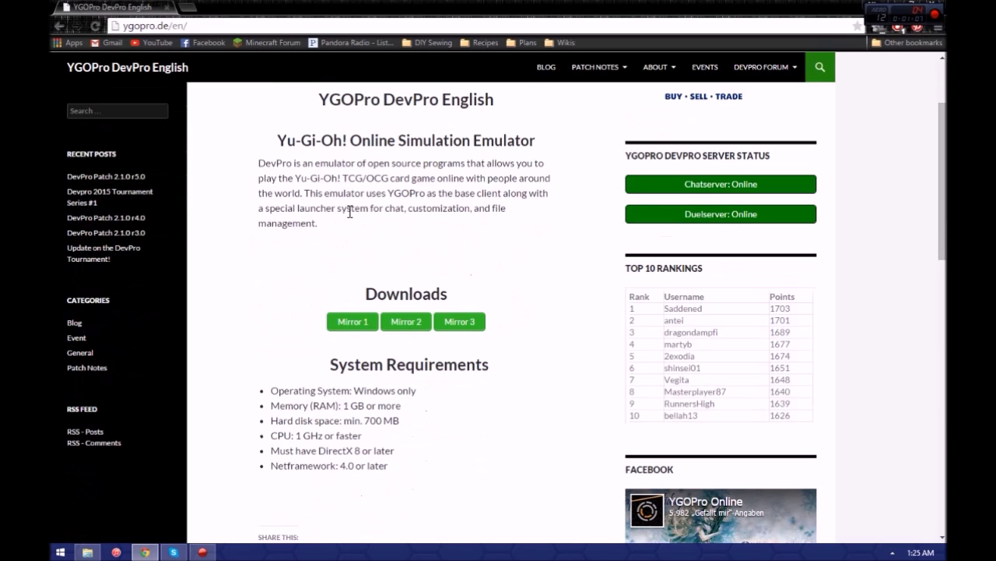
pyautogui.click(350, 325)
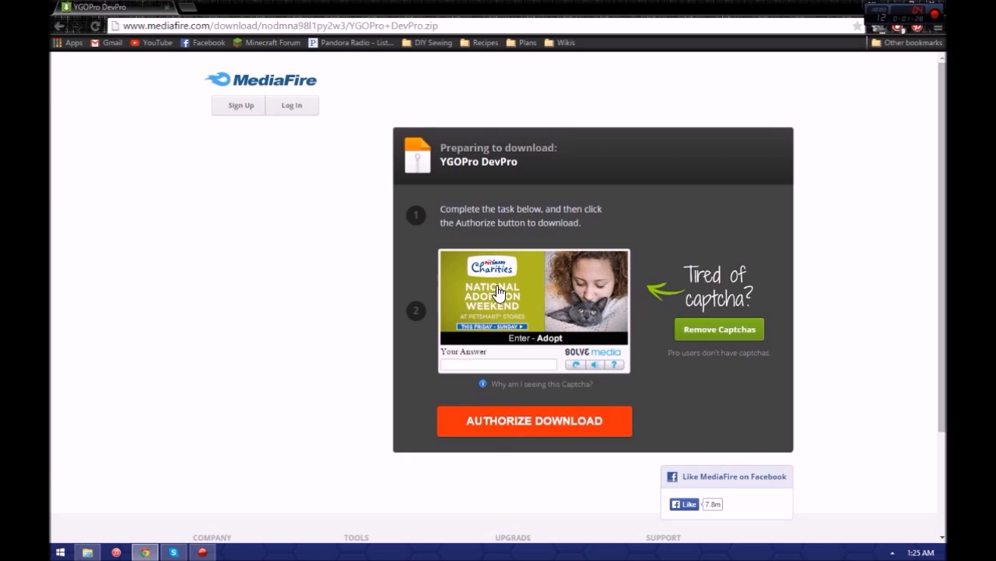
pyautogui.click(512, 363)
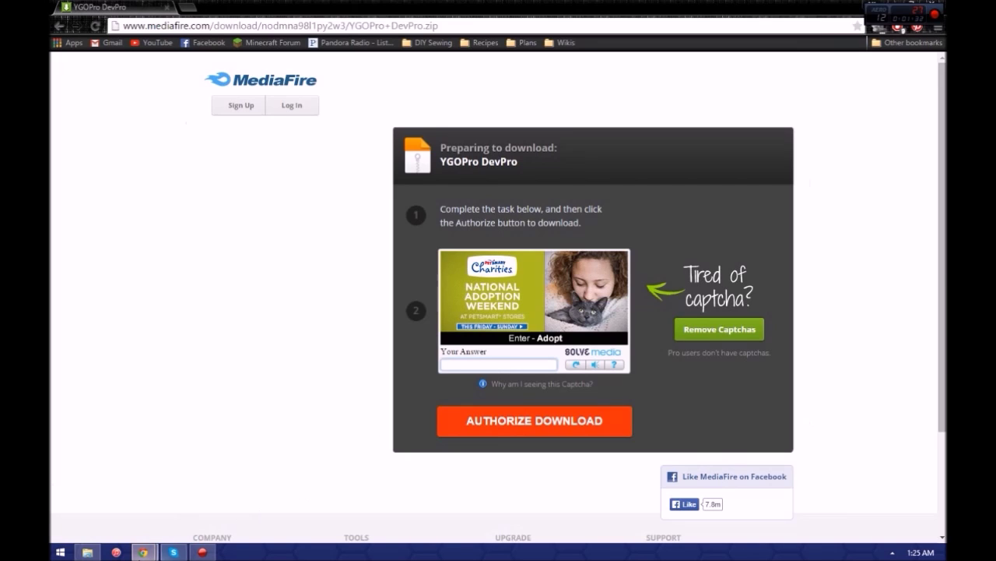
pyautogui.click(143, 552)
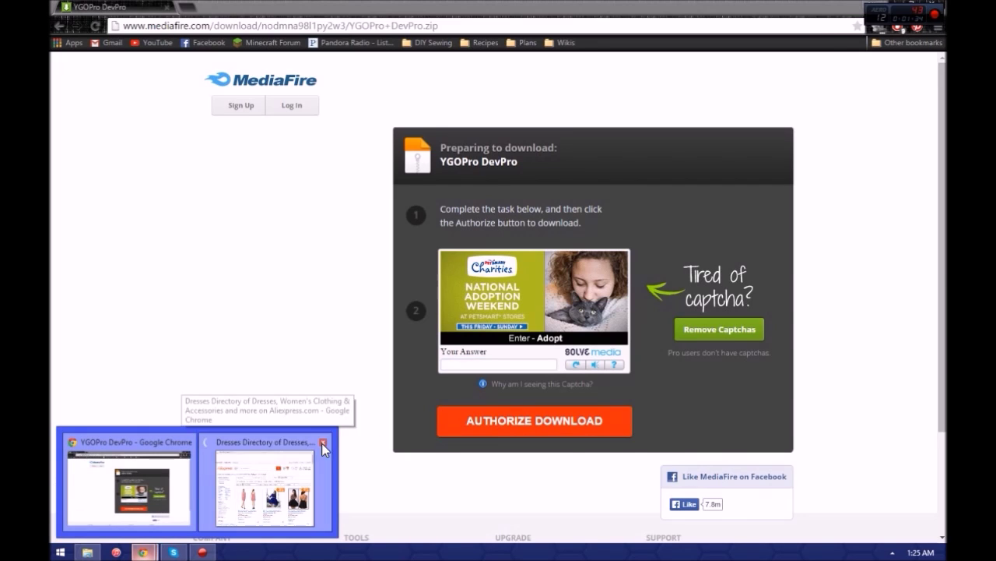
pyautogui.click(322, 442)
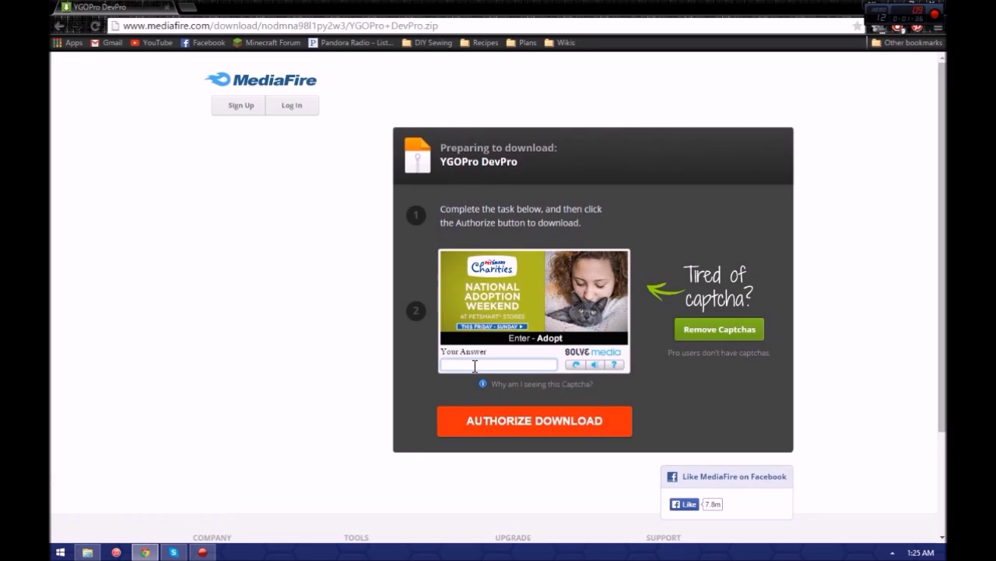
pyautogui.write('Adopt')
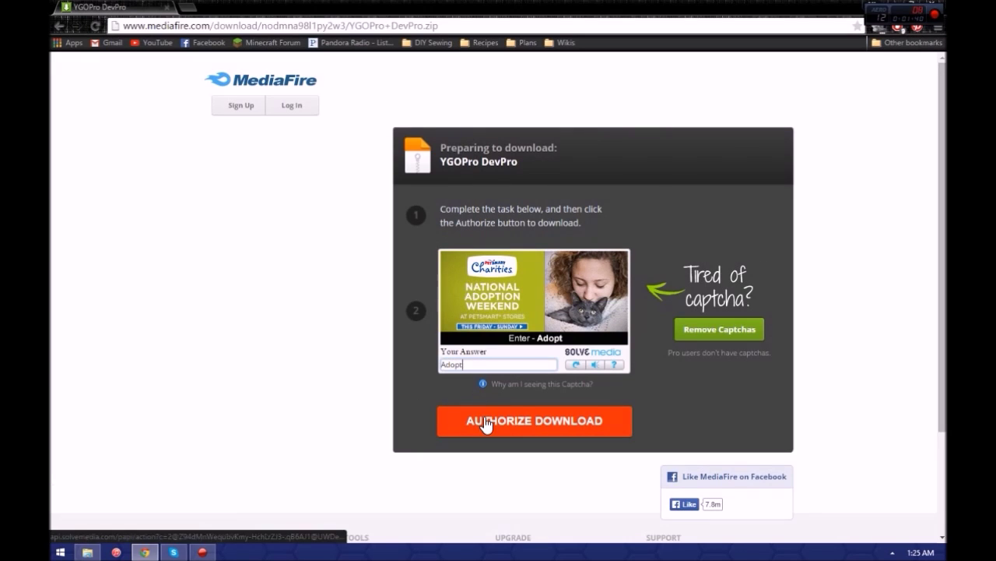
pyautogui.click(607, 422)
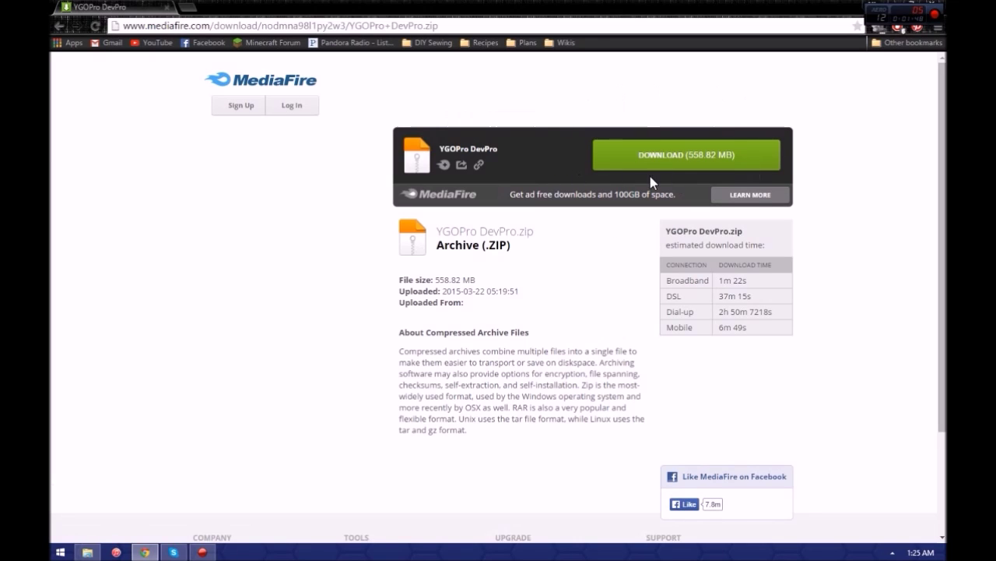
# - Download the YGOPro DevPro zip archive into the Downloads folder and close the pop-up advert window
pyautogui.click(607, 164)
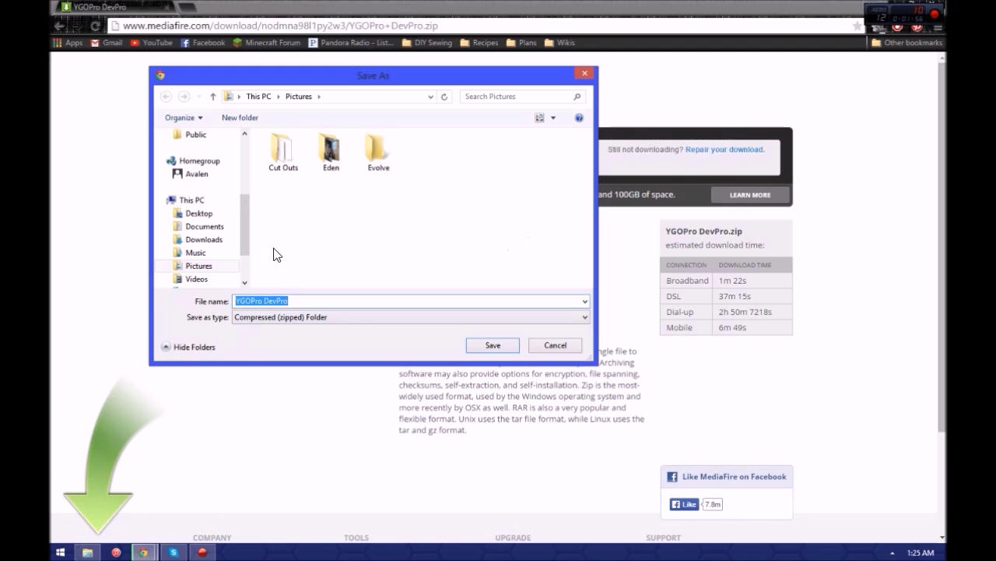
pyautogui.scroll(4, 210, 210)
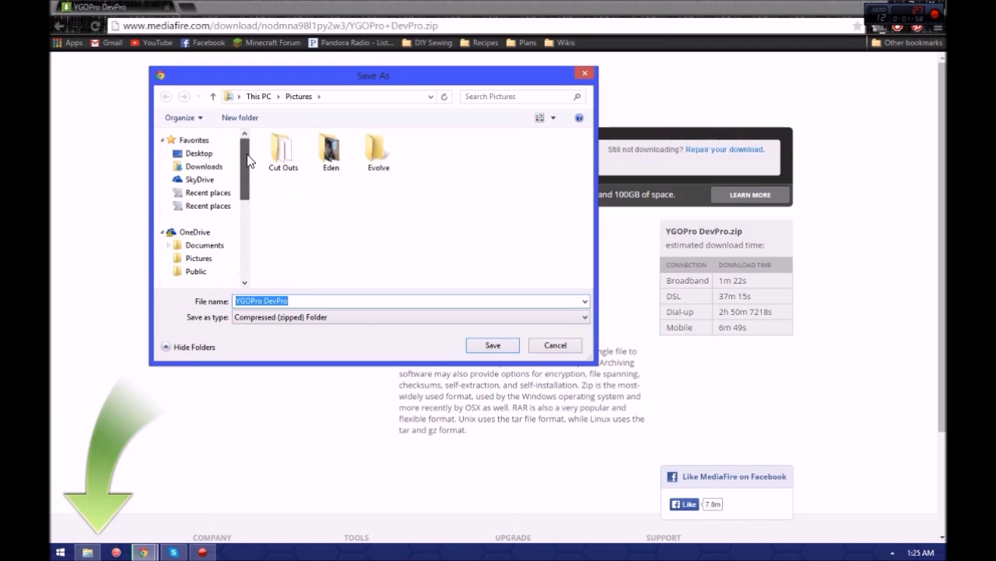
pyautogui.click(203, 166)
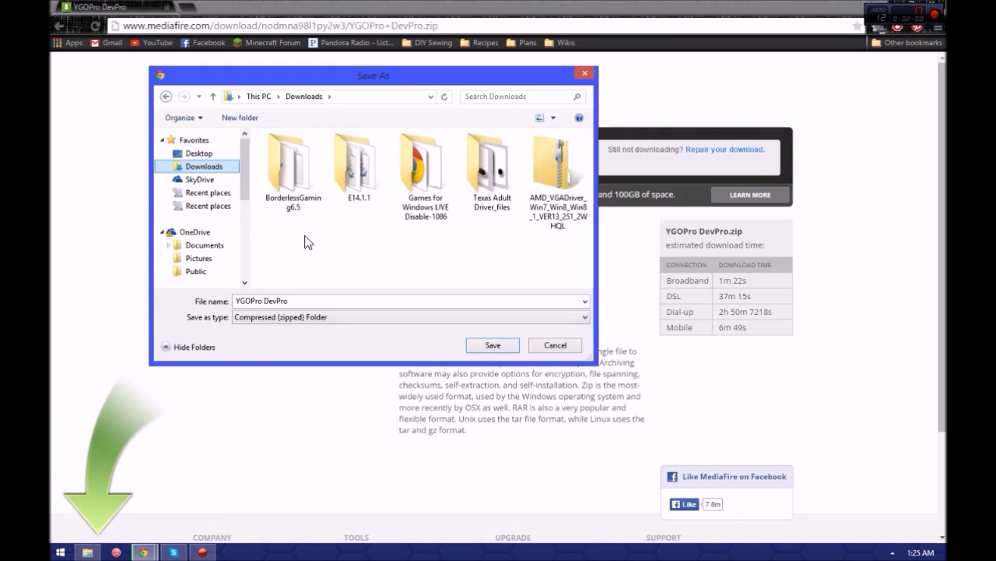
pyautogui.click(497, 348)
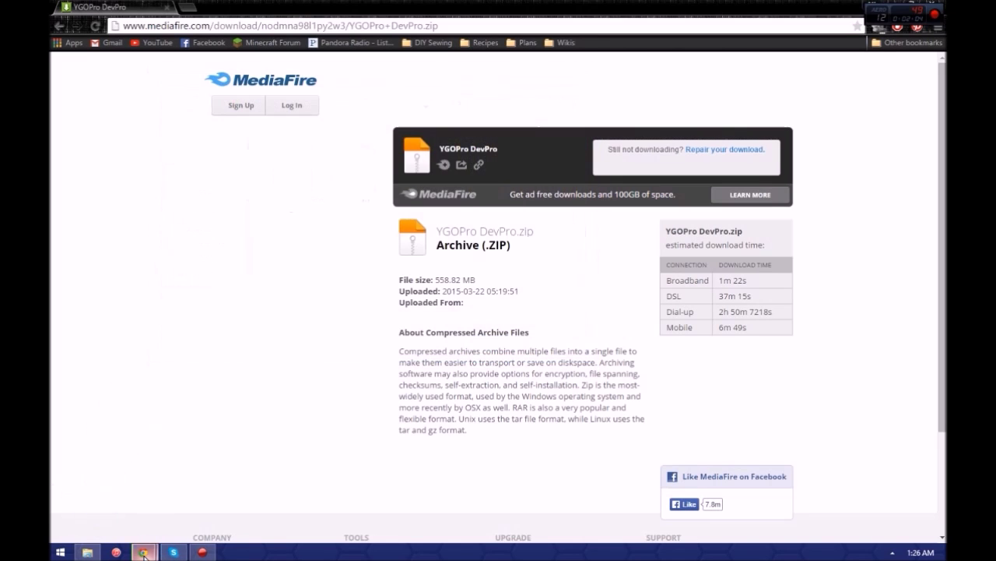
pyautogui.moveTo(143, 552)
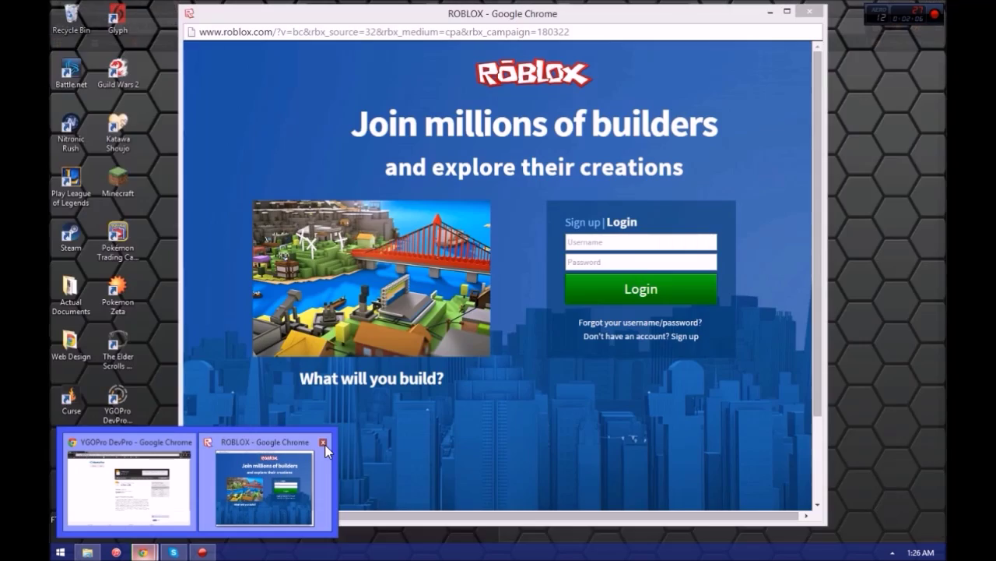
pyautogui.click(315, 444)
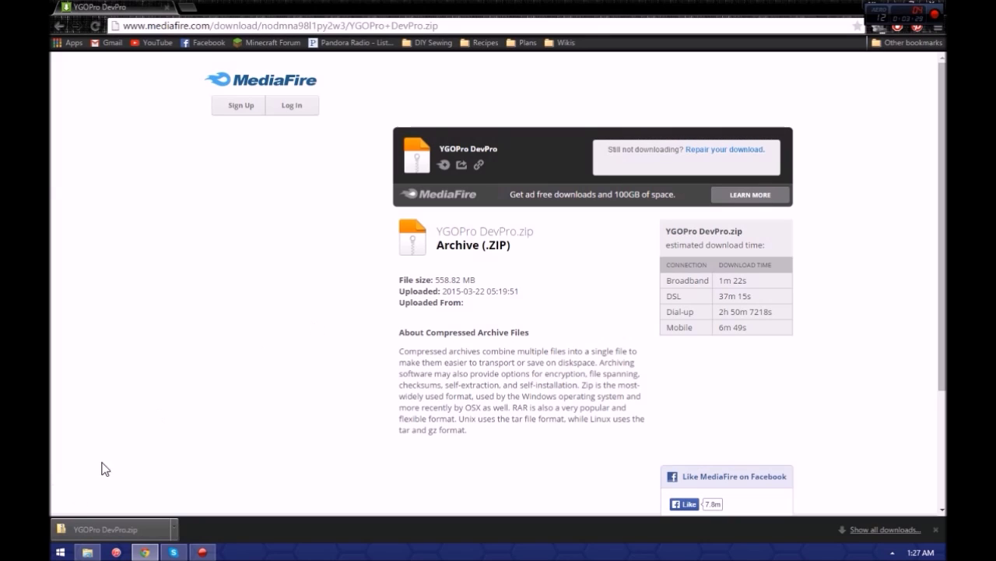
# - Extract the YGOPro DevPro archive directly into the Downloads folder using 7-Zip's Extract Here
pyautogui.click(87, 552)
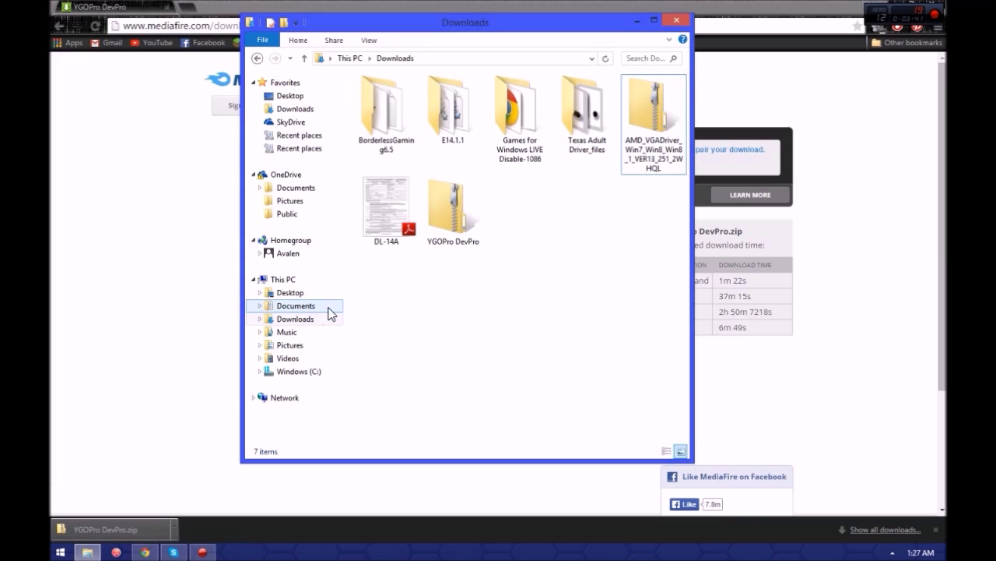
pyautogui.click(471, 207)
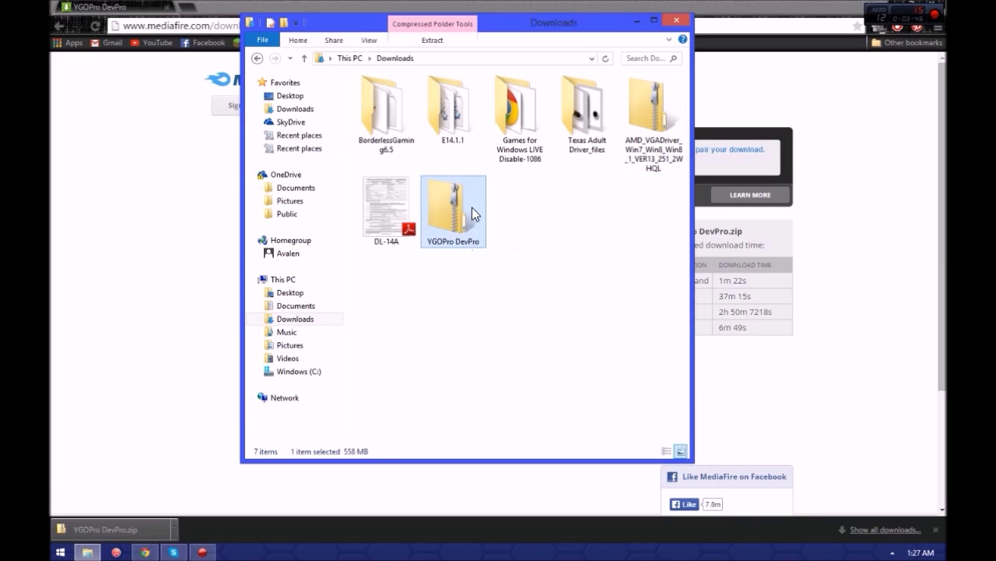
pyautogui.doubleClick(459, 193)
pyautogui.rightClick(461, 195)
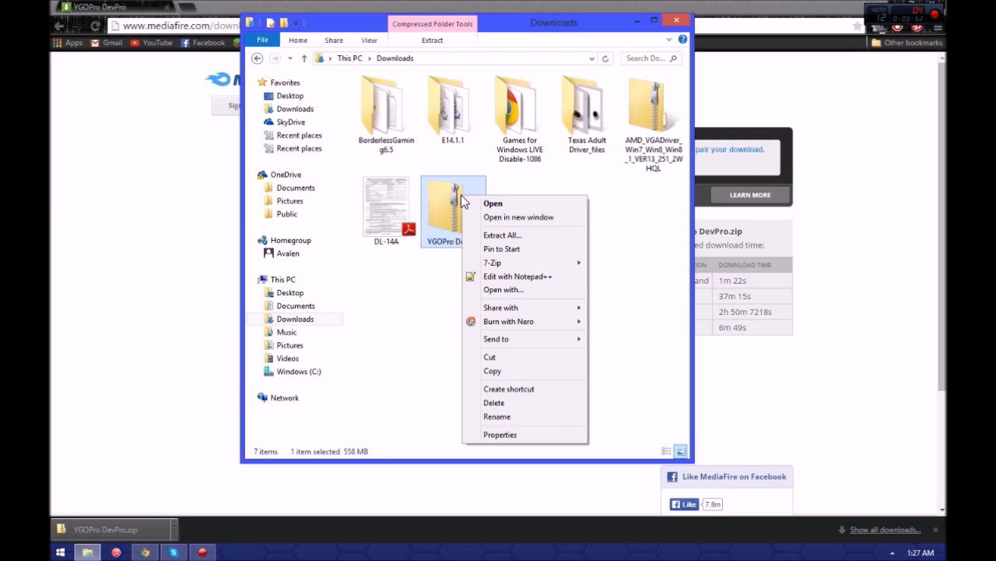
pyautogui.rightClick(459, 199)
pyautogui.moveTo(509, 266)
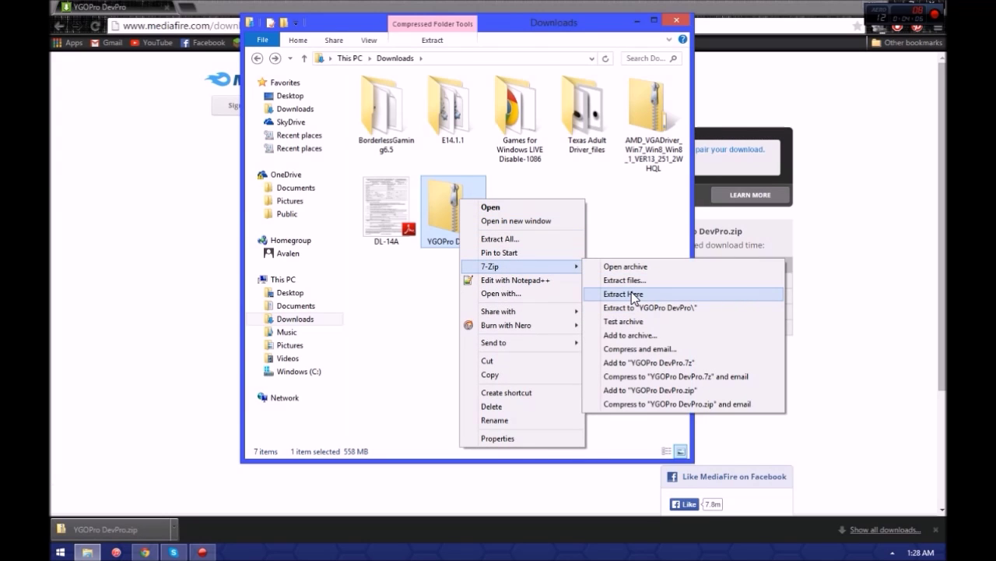
pyautogui.click(623, 294)
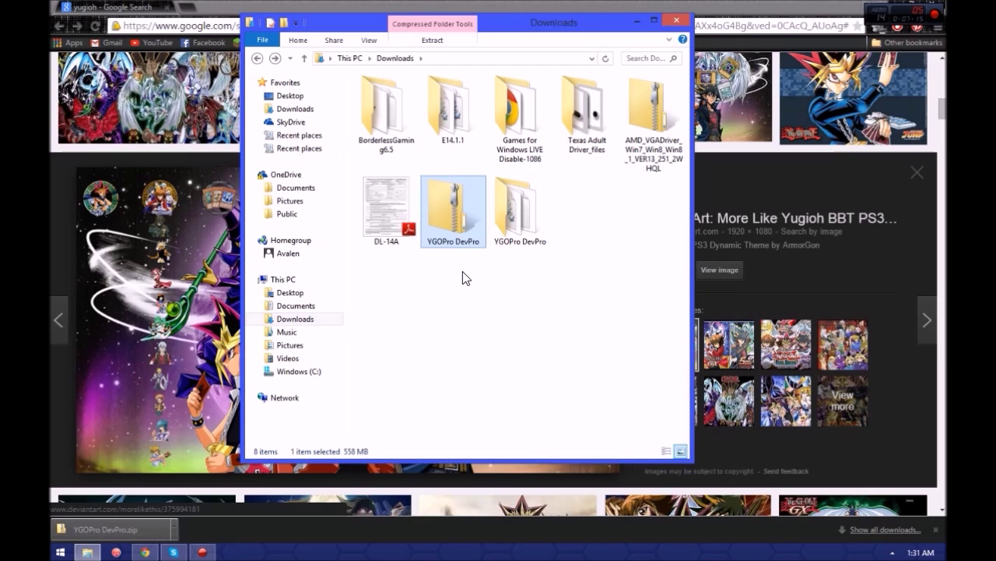
# - Launch the DevPro application from the extracted YGOPro DevPro folder, close the folder window and reposition the DevPro window
pyautogui.click(506, 214)
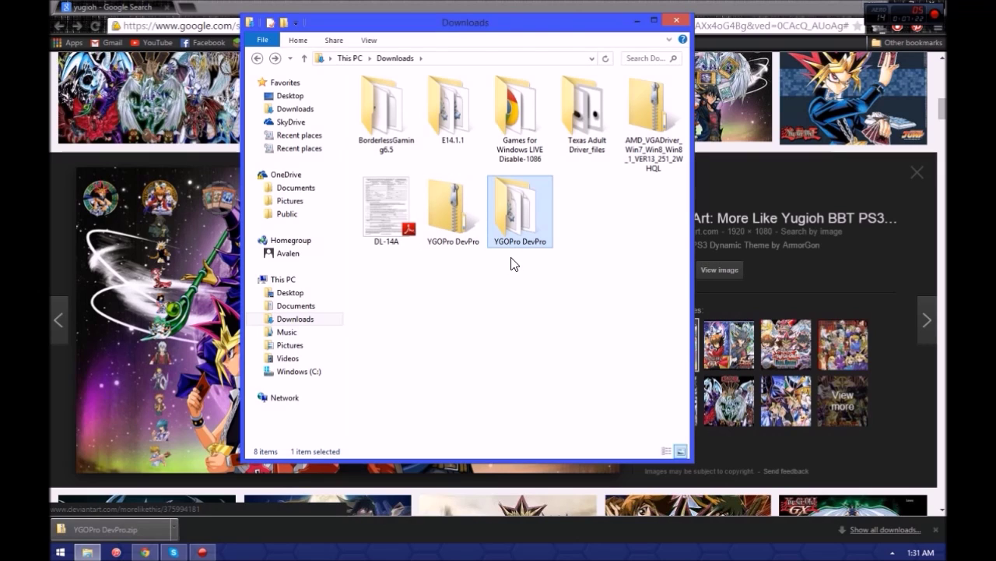
pyautogui.doubleClick(526, 207)
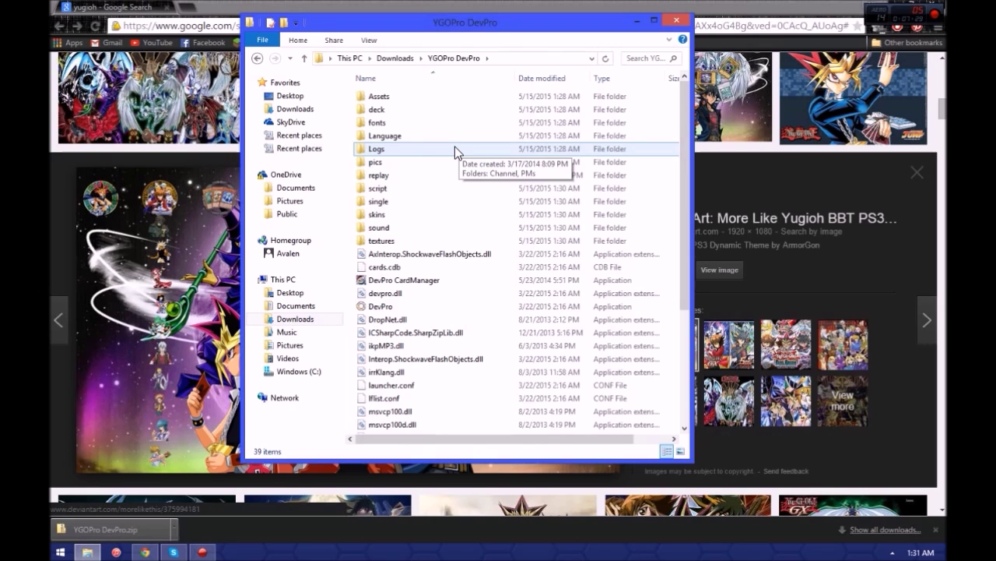
pyautogui.scroll(-5, 400, 315)
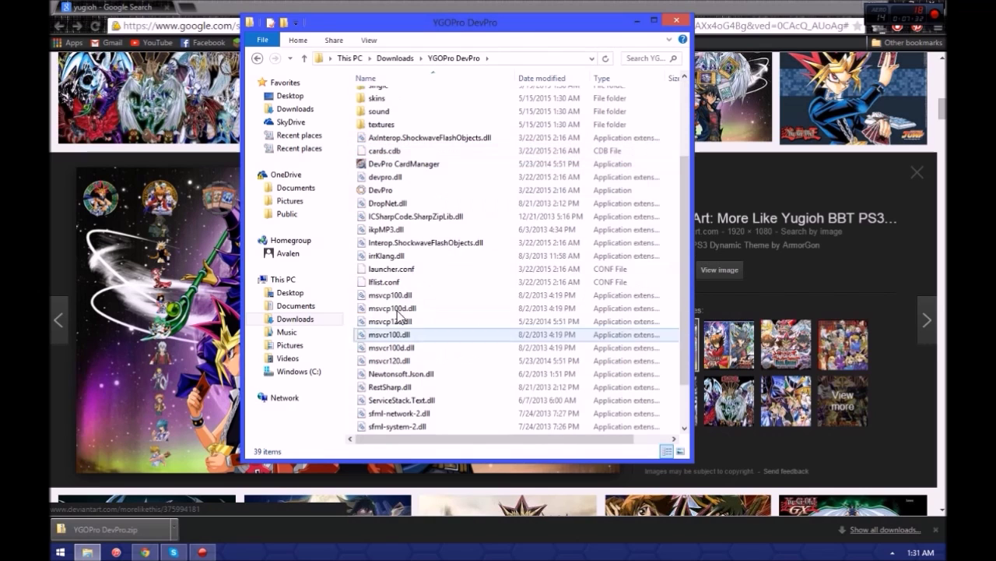
pyautogui.scroll(5, 400, 311)
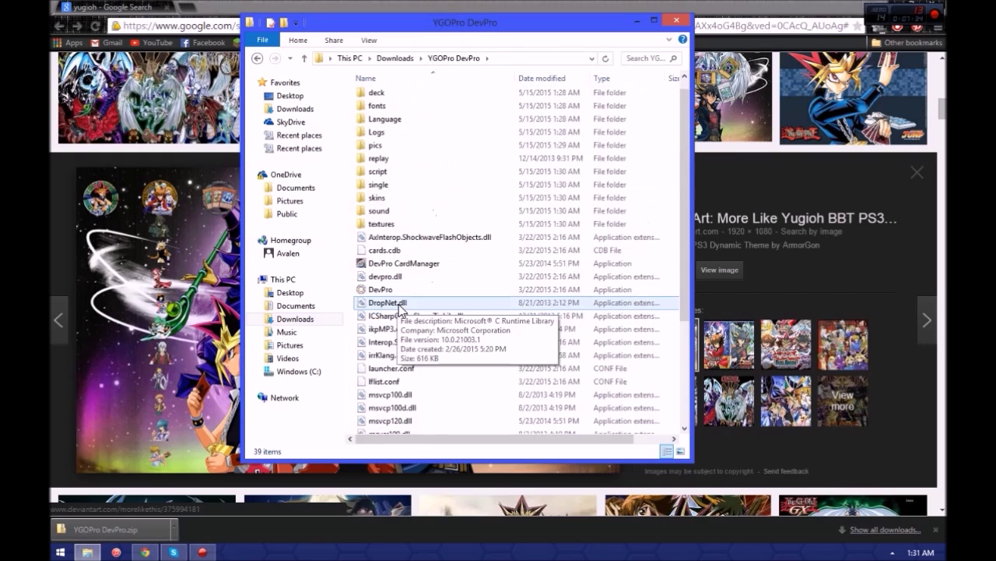
pyautogui.click(388, 290)
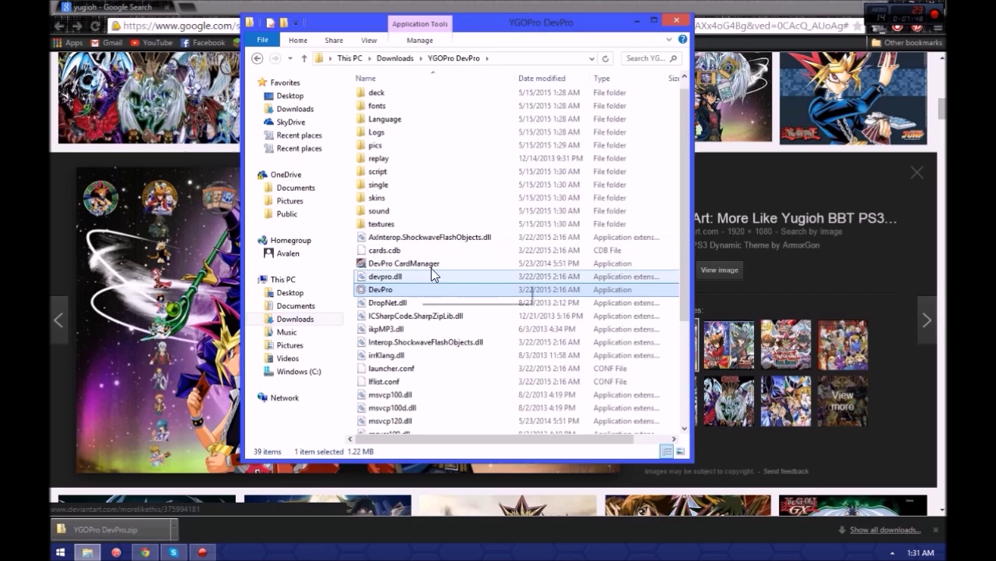
pyautogui.click(682, 26)
pyautogui.moveTo(379, 33); pyautogui.dragTo(465, 76)
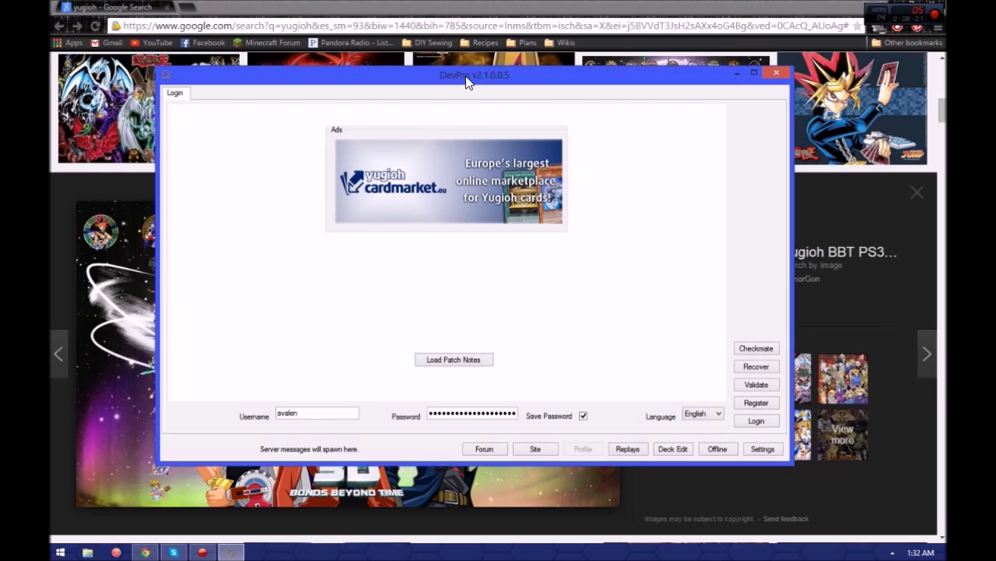
# - View the account registration form and the account validation form, cancelling each without entering anything
pyautogui.click(759, 405)
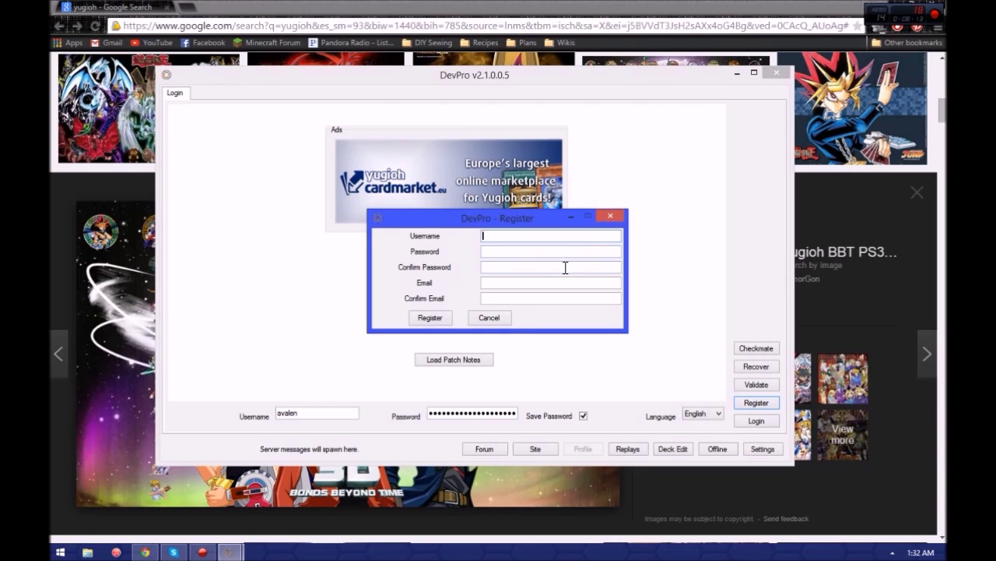
pyautogui.click(503, 317)
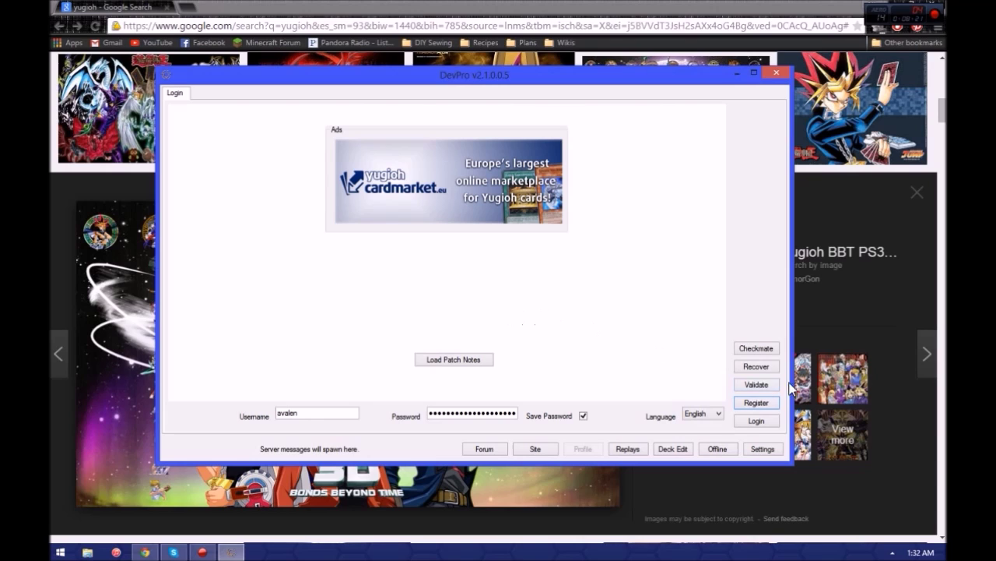
pyautogui.click(736, 382)
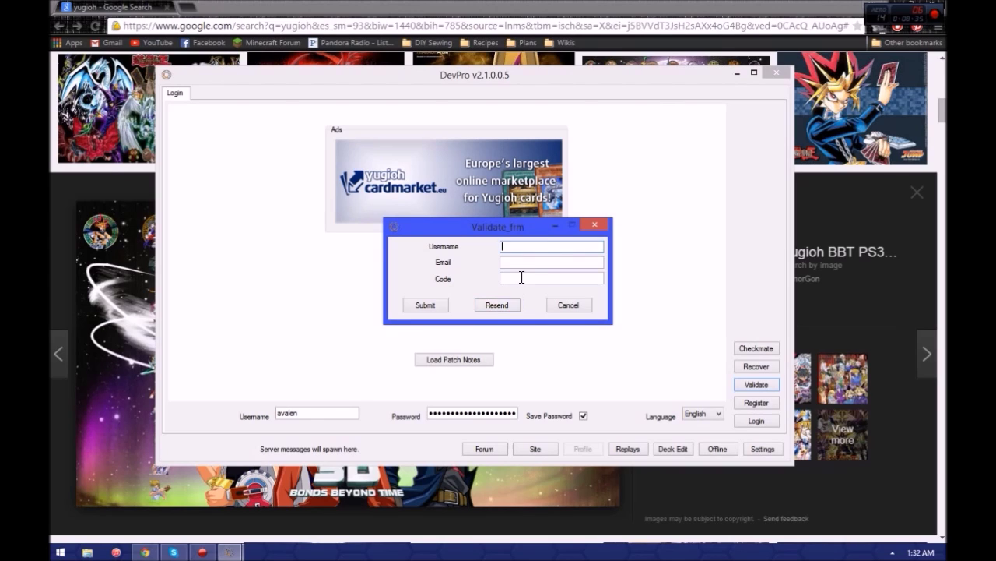
pyautogui.click(555, 307)
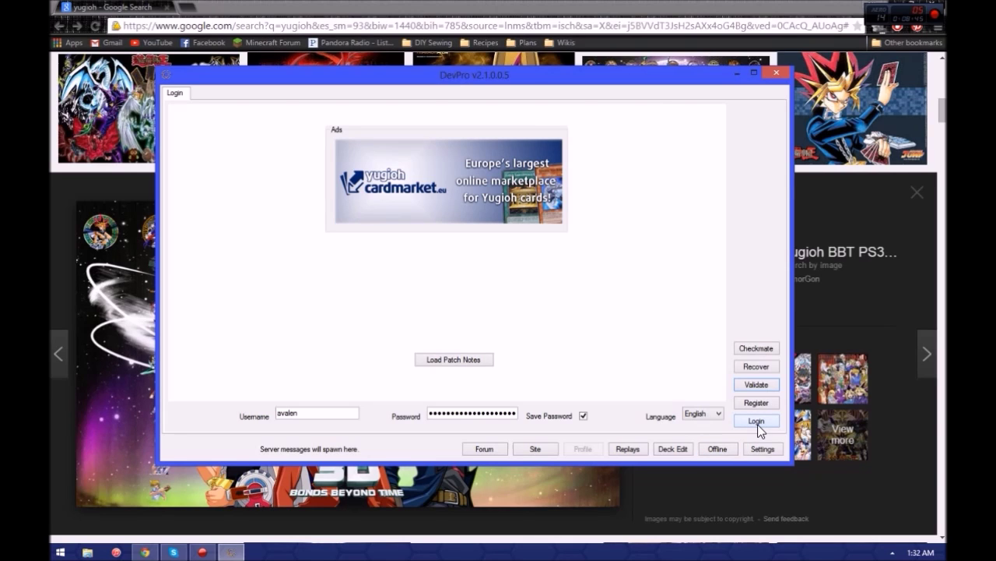
# - Open the deck editor and view the list of saved decks, keeping the UA deck selected
pyautogui.click(671, 449)
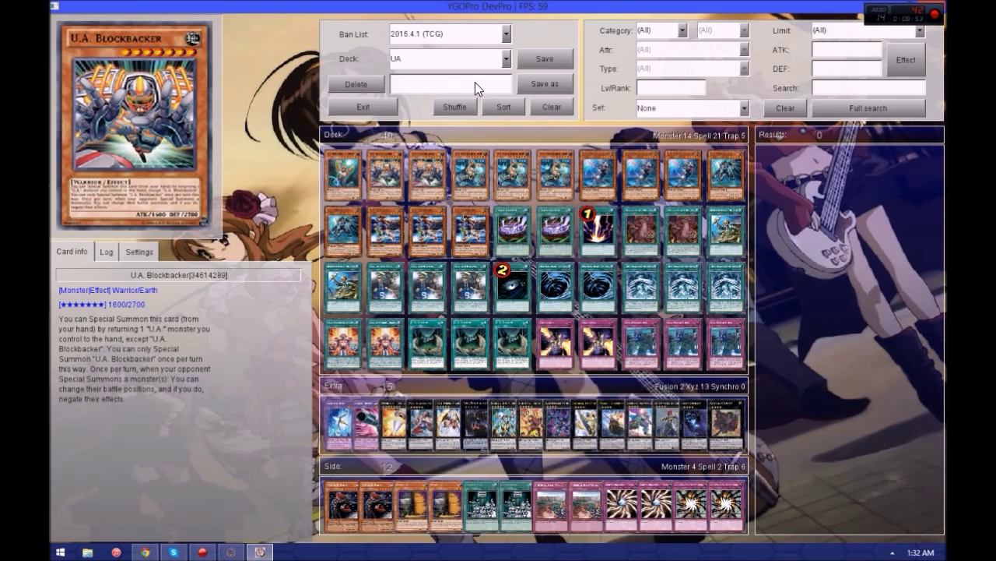
pyautogui.click(471, 59)
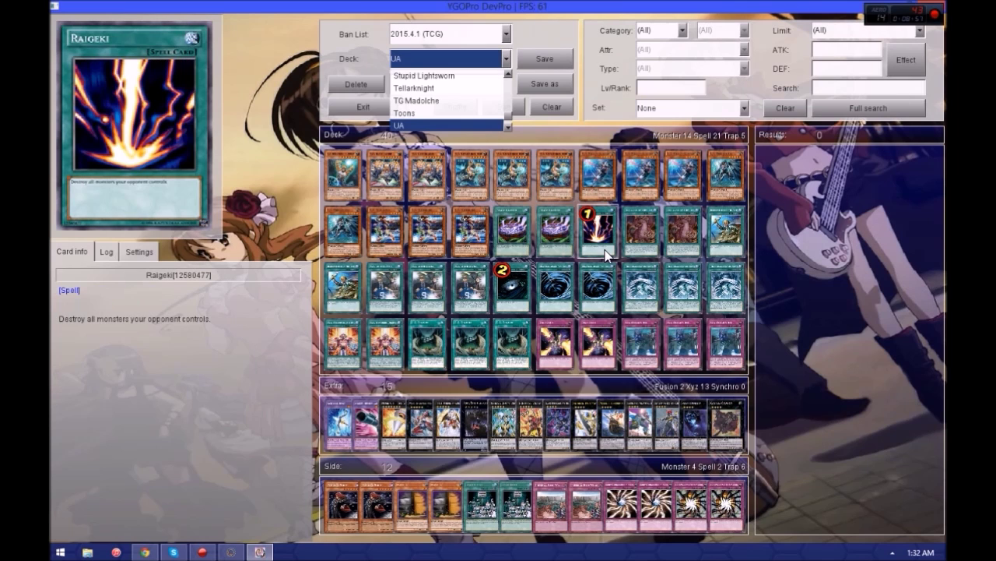
pyautogui.click(439, 54)
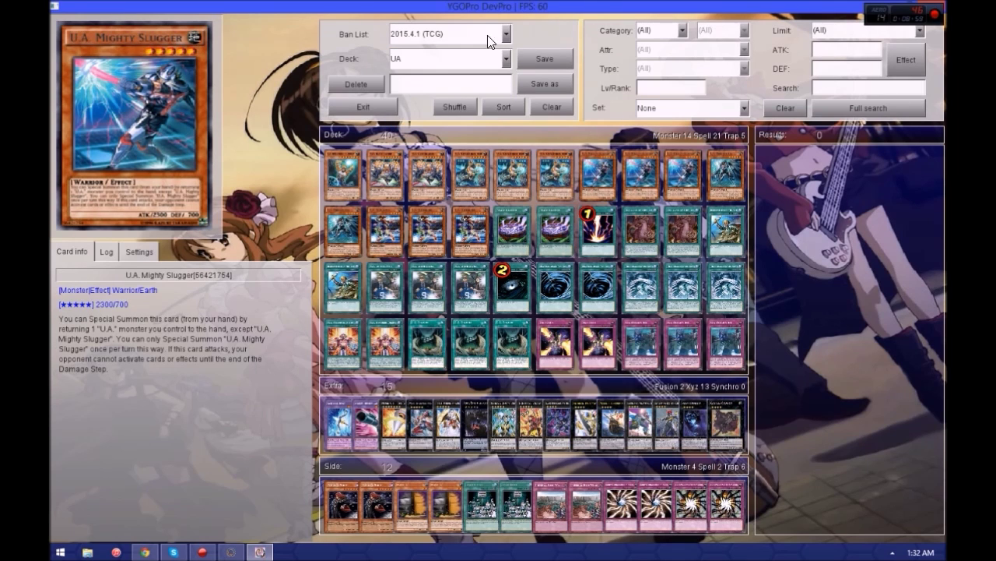
# - Clear all cards from the open deck and save the empty deck as a new one named Andal
pyautogui.click(434, 55)
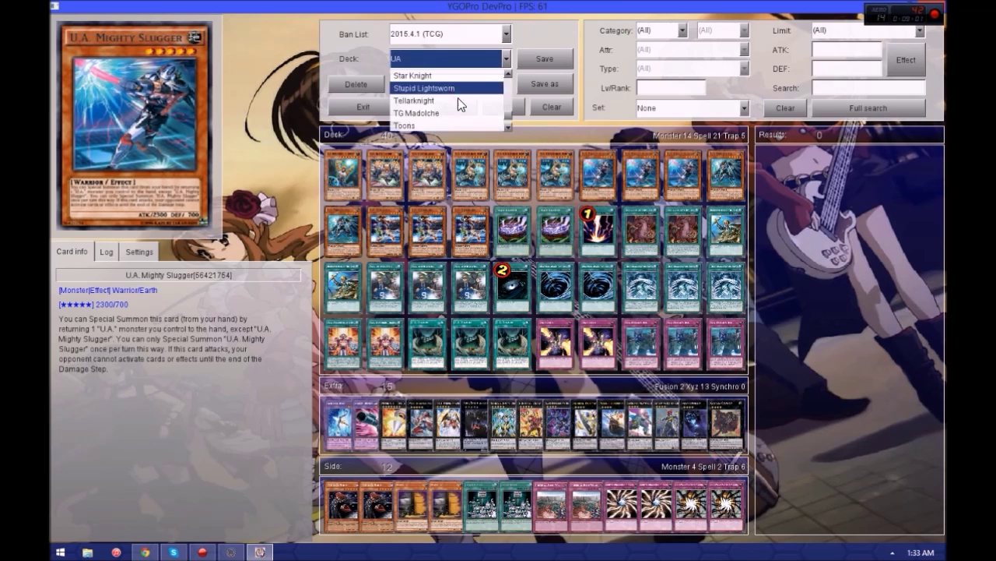
pyautogui.moveTo(514, 125); pyautogui.dragTo(452, 75)
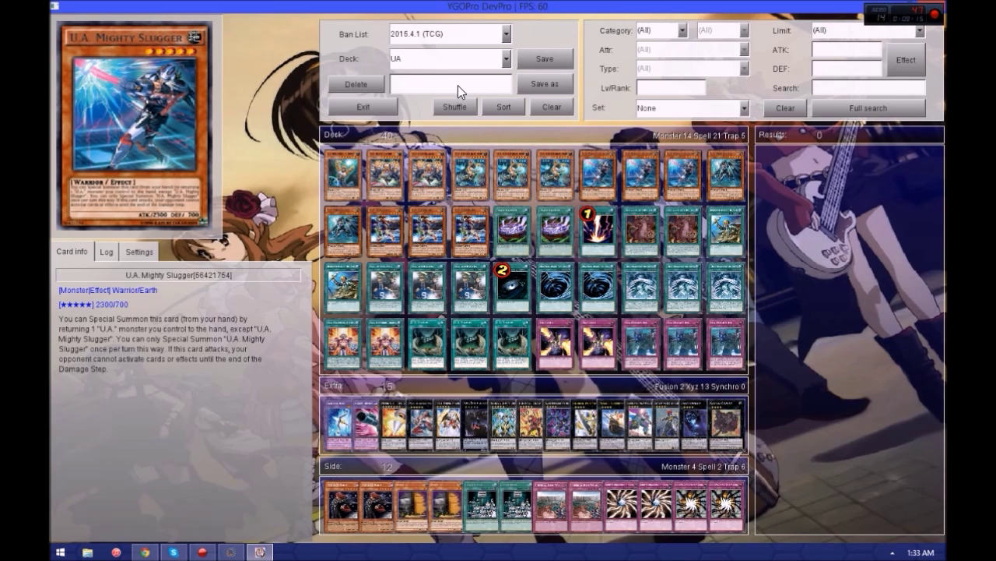
pyautogui.write('al')
pyautogui.click(551, 111)
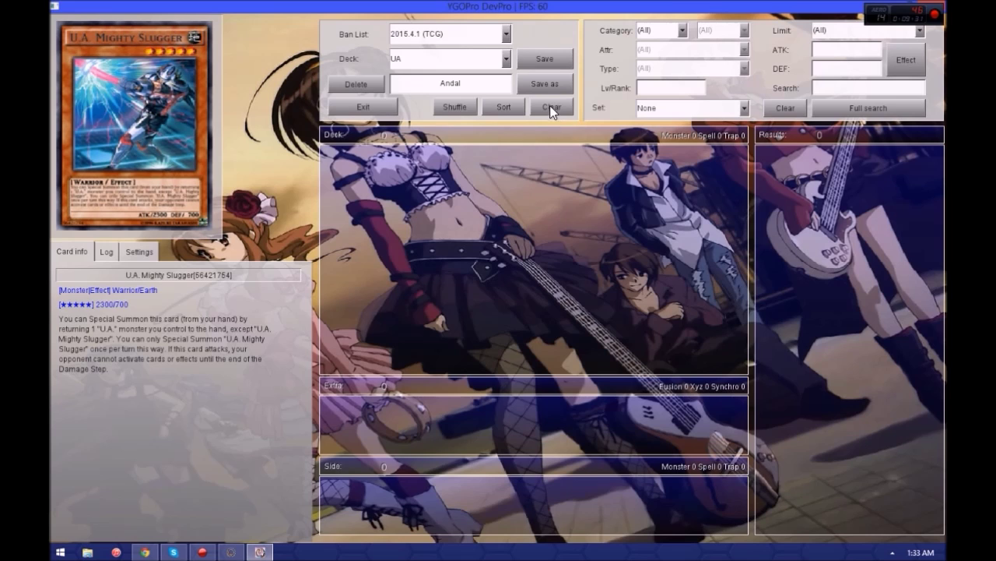
pyautogui.click(546, 86)
# - Set the card category filter to Monster and view its subcategory options, leaving the subcategory at N/A
pyautogui.click(668, 31)
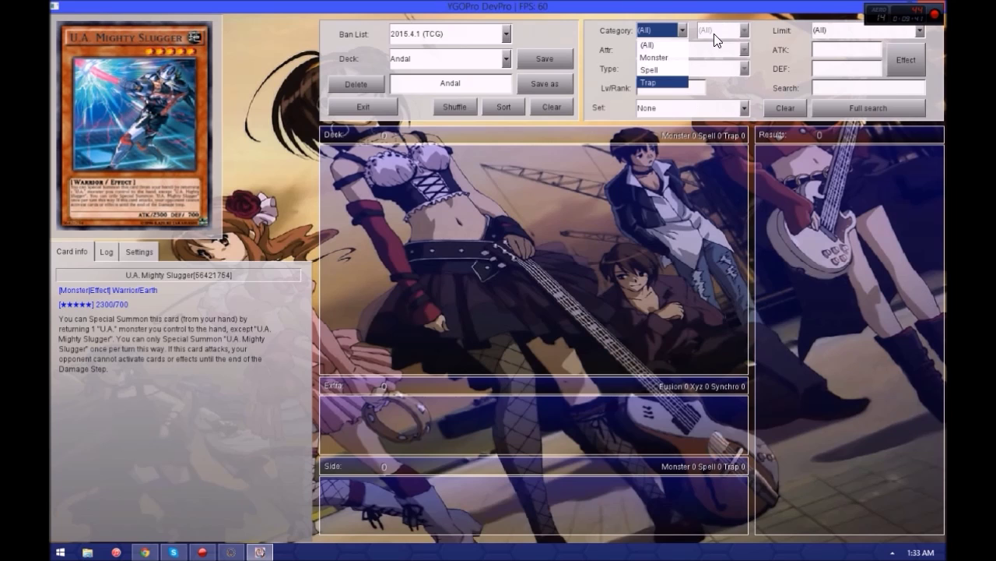
pyautogui.click(714, 33)
pyautogui.click(664, 31)
pyautogui.click(658, 57)
pyautogui.click(713, 31)
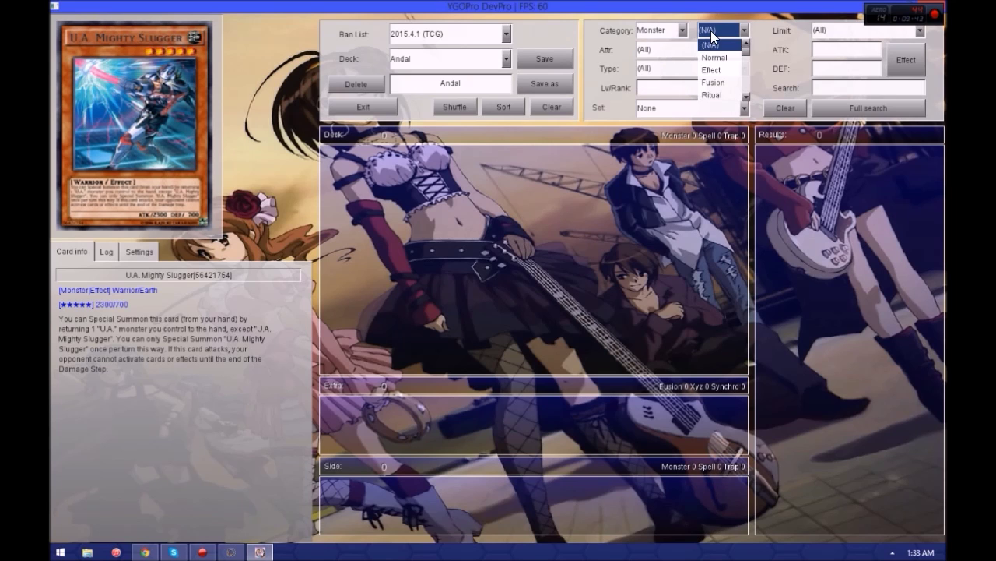
pyautogui.scroll(2, 722, 69)
pyautogui.click(666, 35)
pyautogui.click(669, 46)
pyautogui.click(662, 32)
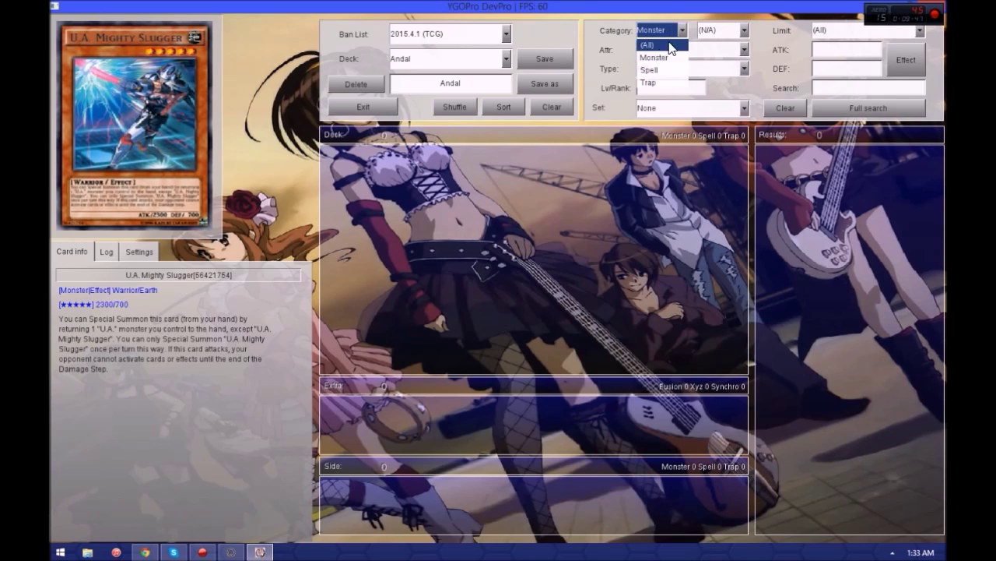
pyautogui.click(621, 69)
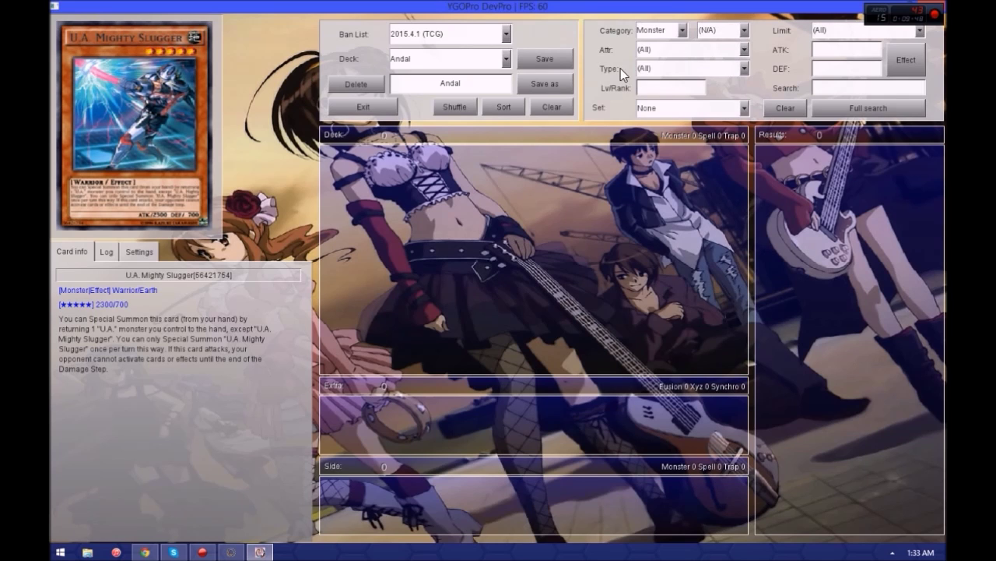
# - View the attribute and type filter options for monsters, leaving both at All
pyautogui.click(663, 52)
pyautogui.click(662, 69)
pyautogui.click(662, 70)
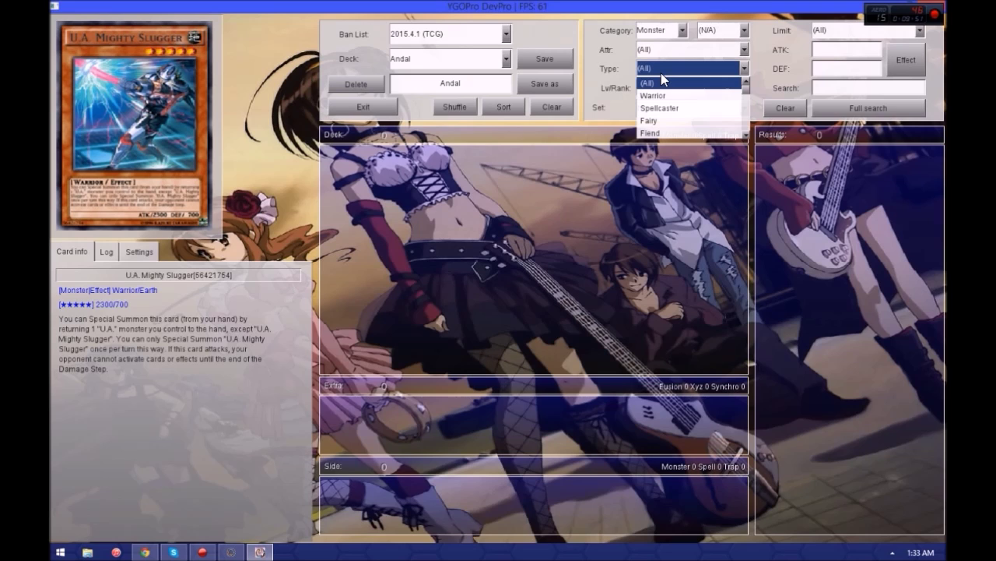
pyautogui.click(620, 62)
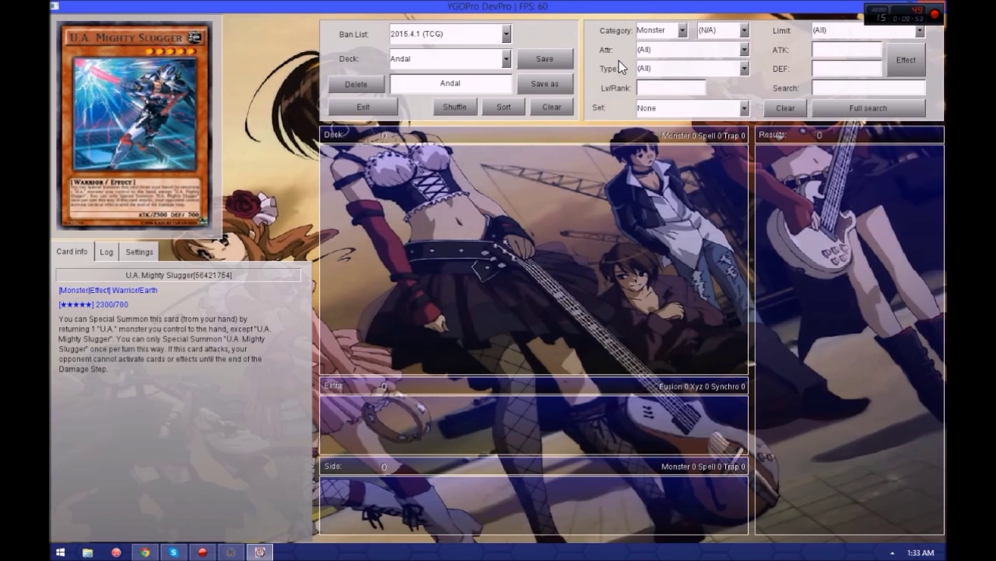
# - Look through the card set options, choose Blackwing and run a search for its monsters
pyautogui.click(663, 109)
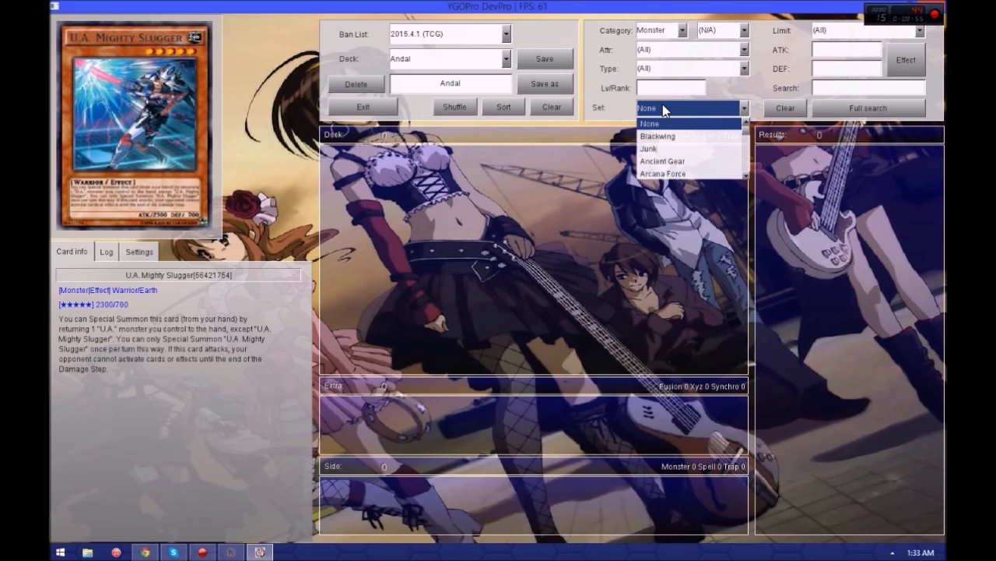
pyautogui.scroll(-5, 675, 166)
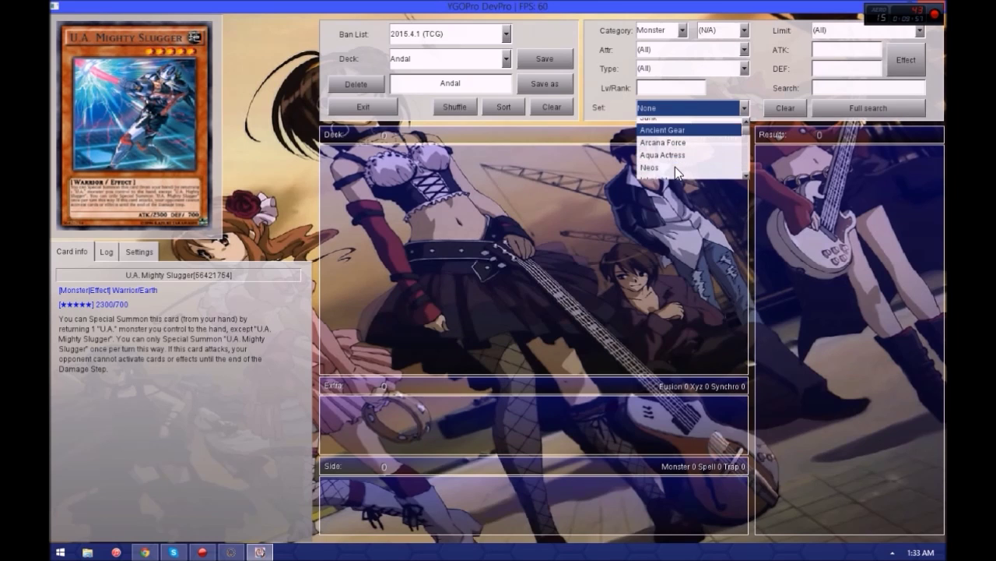
pyautogui.scroll(-4, 675, 167)
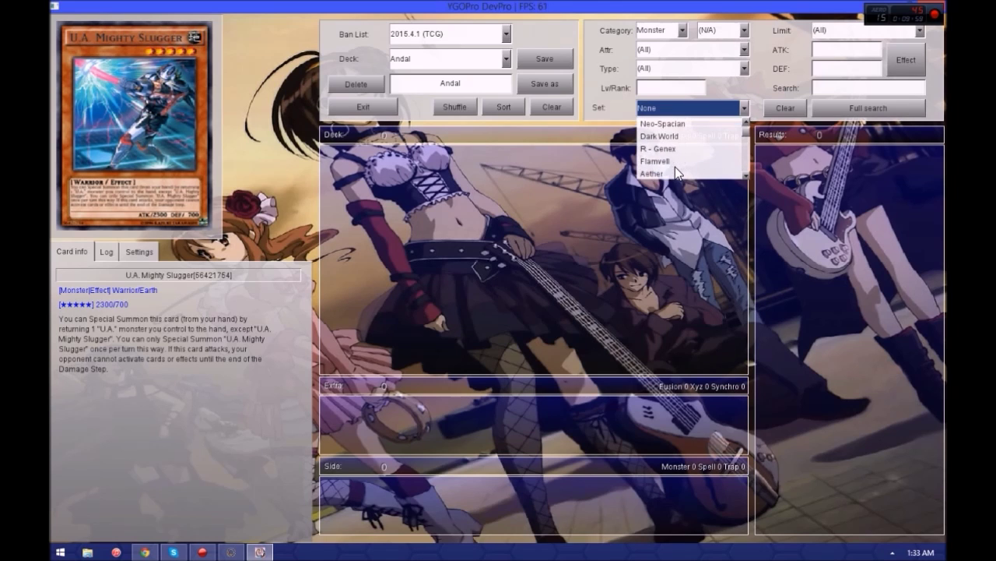
pyautogui.scroll(-3, 744, 176)
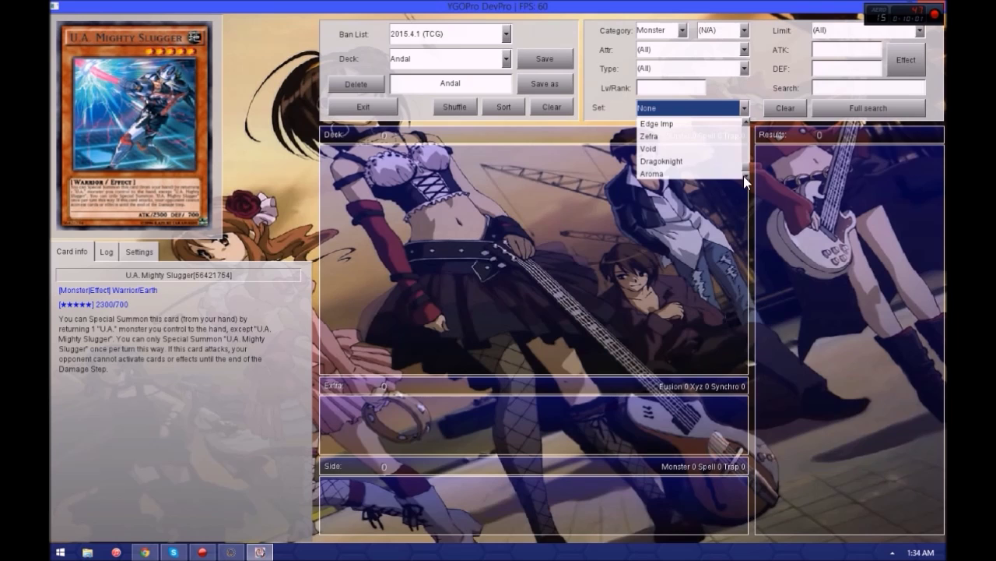
pyautogui.scroll(5, 746, 135)
pyautogui.scroll(5, 746, 135)
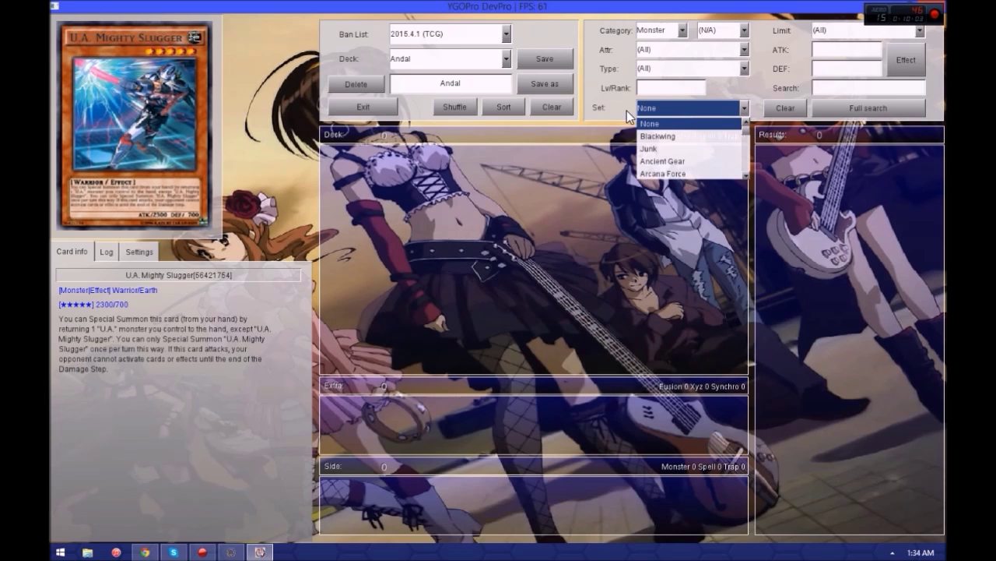
pyautogui.click(662, 137)
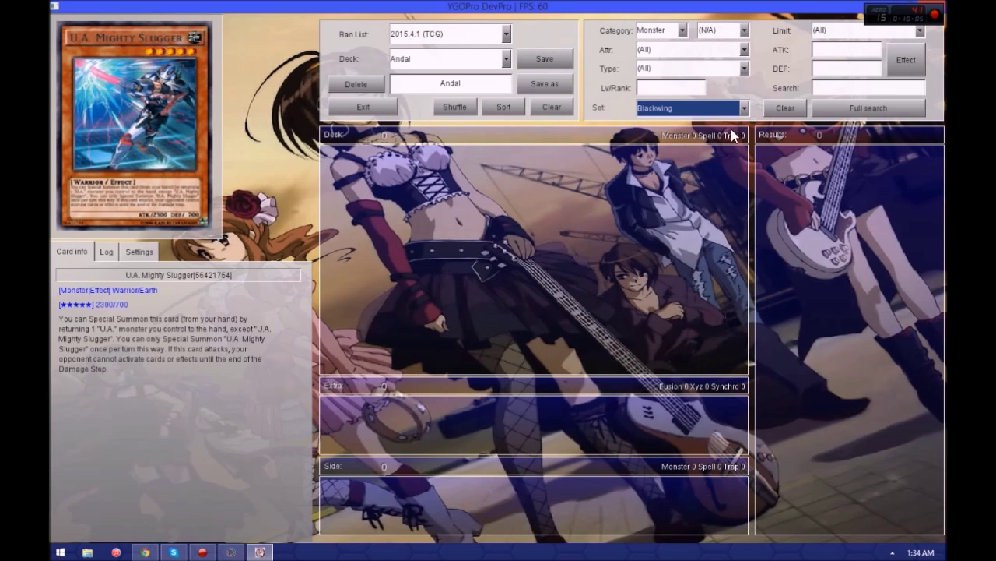
pyautogui.click(844, 106)
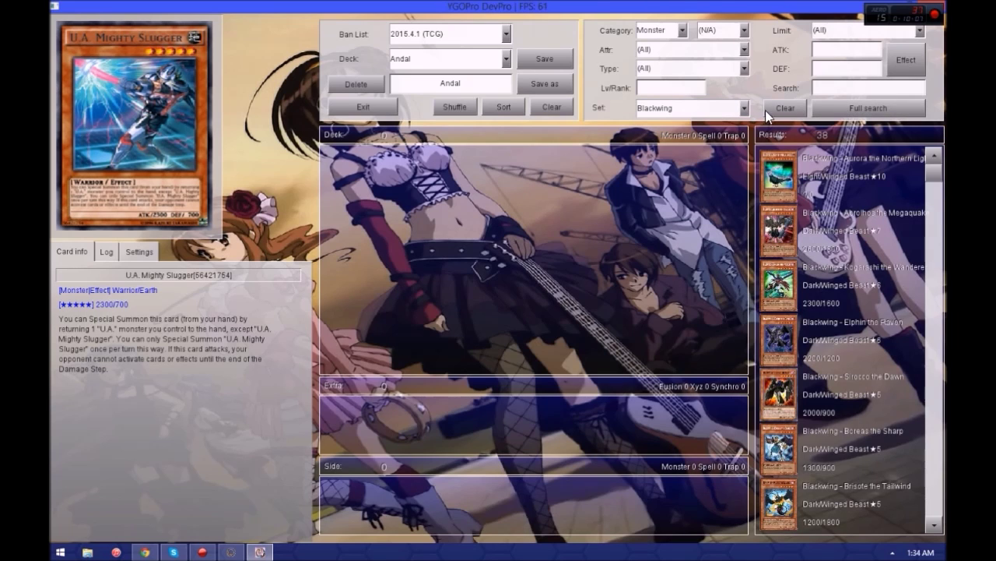
# - Reset the card set filter to None and search for monsters with the limit filter set to Anime
pyautogui.click(739, 112)
pyautogui.click(715, 126)
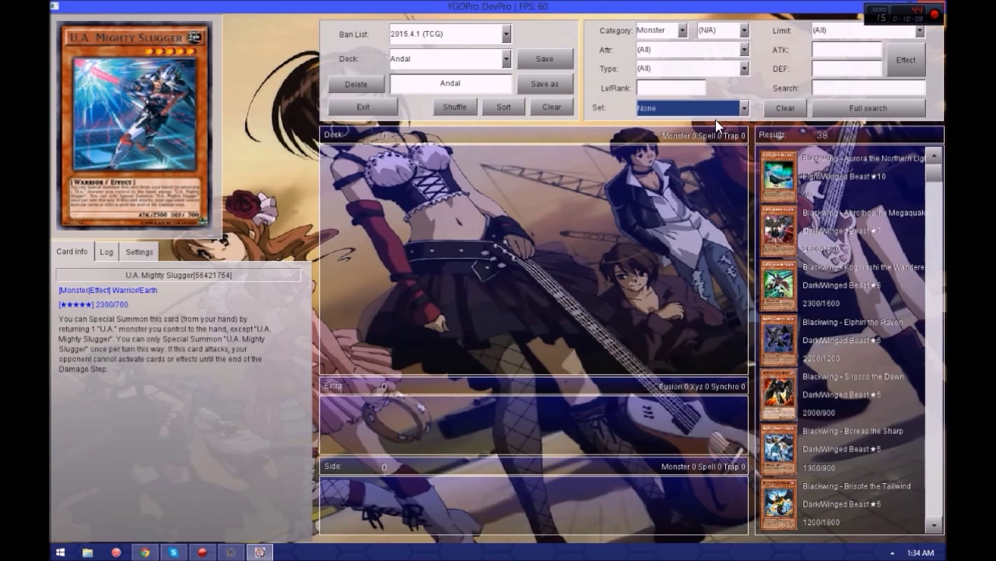
pyautogui.click(839, 31)
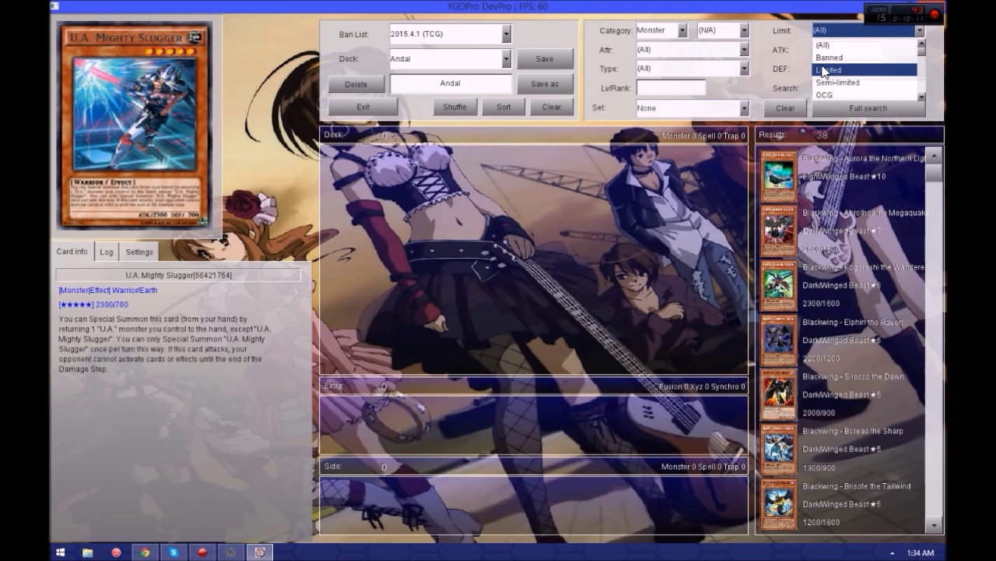
pyautogui.scroll(-1, 829, 93)
pyautogui.scroll(-5, 830, 94)
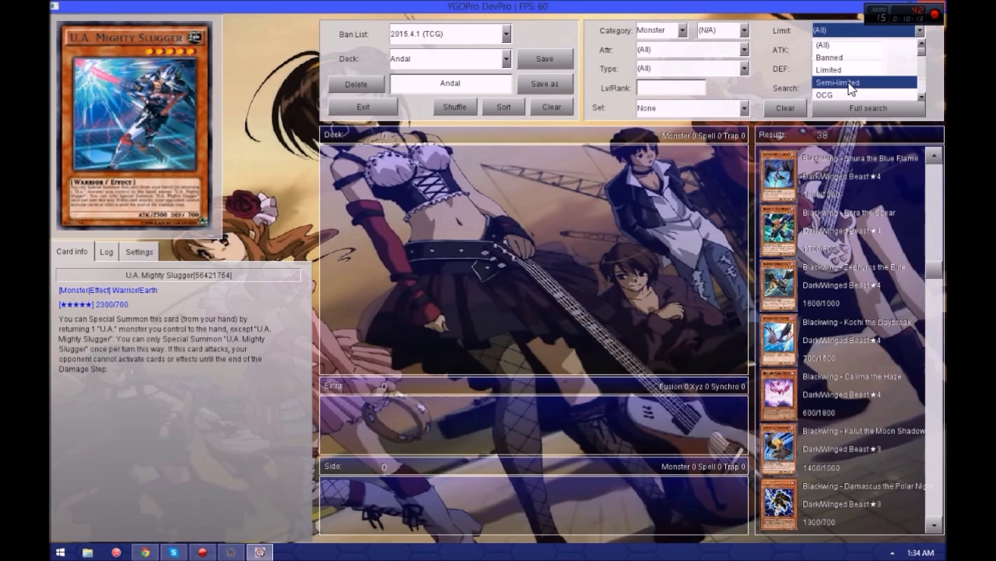
pyautogui.click(842, 94)
pyautogui.click(835, 106)
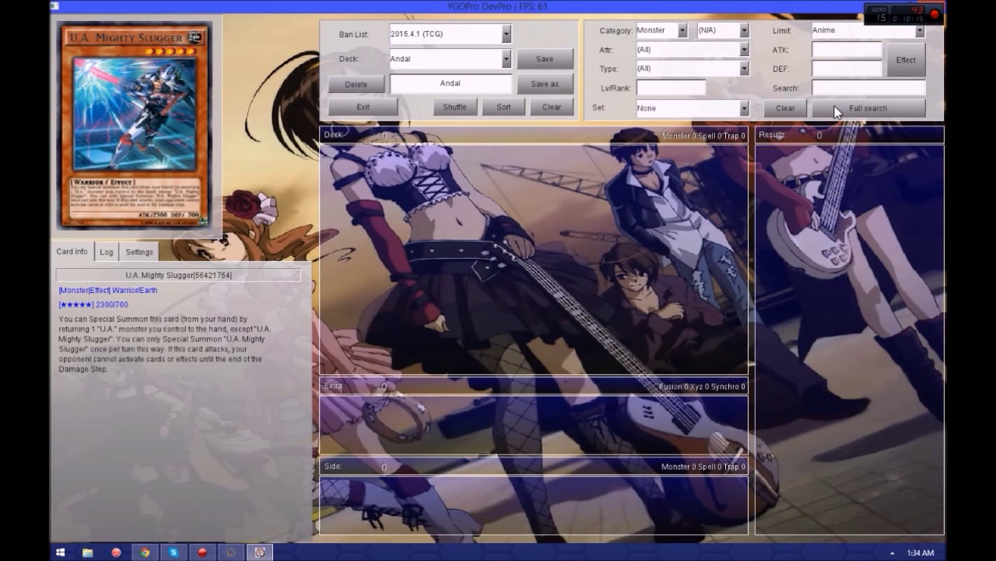
# - Reset the card category and limit filters to All
pyautogui.click(682, 30)
pyautogui.click(658, 44)
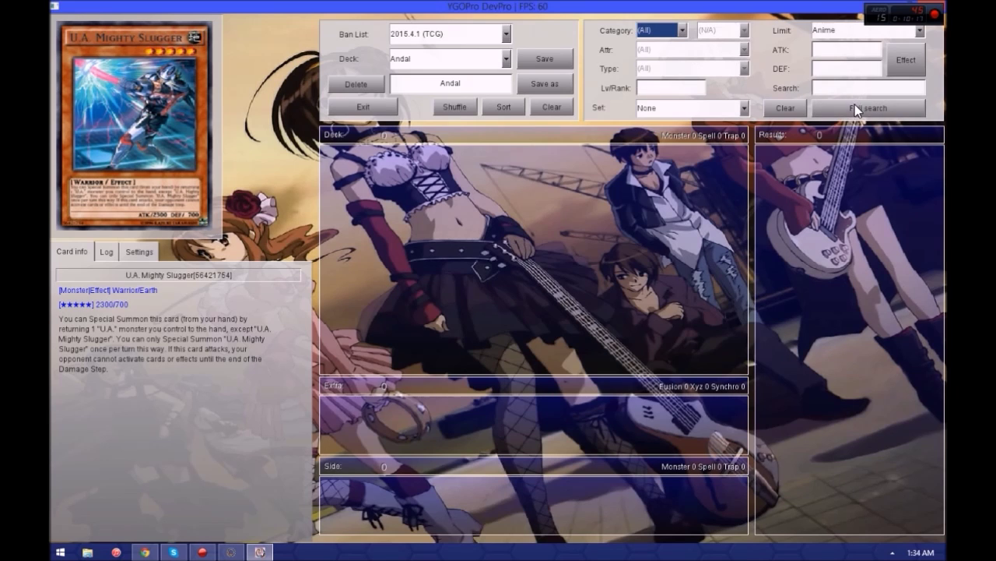
pyautogui.click(844, 31)
pyautogui.scroll(3, 837, 63)
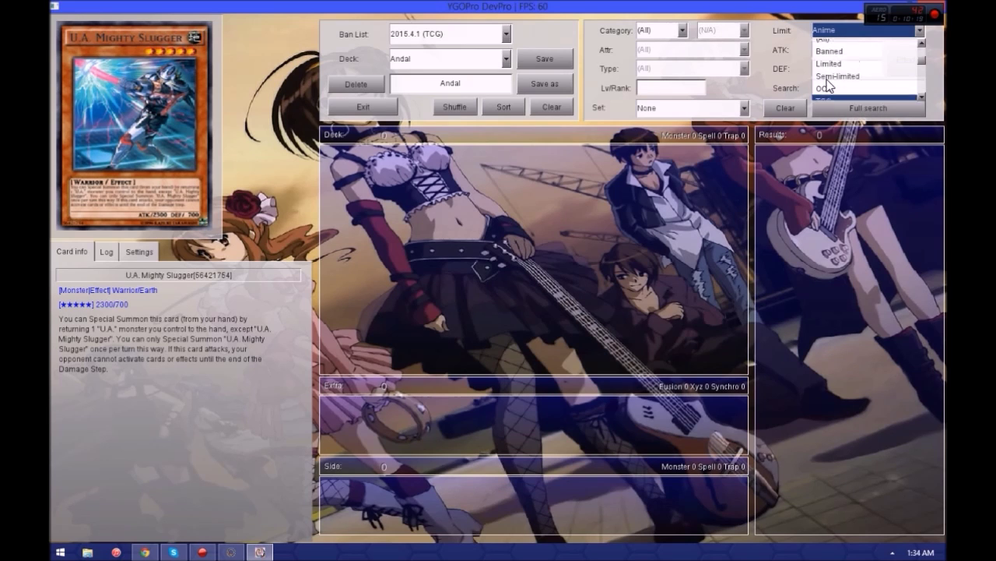
pyautogui.click(824, 45)
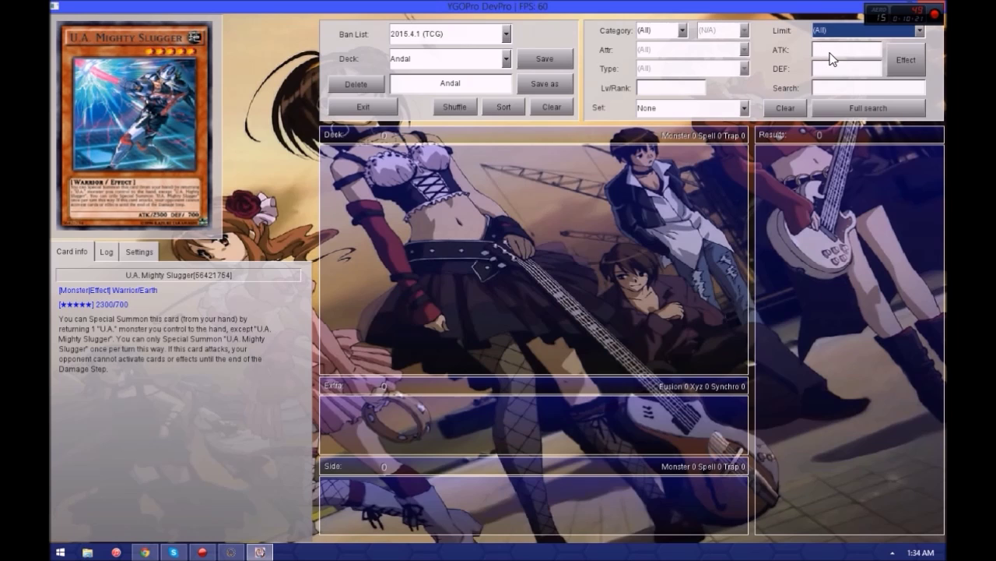
# - View the ATK and DEF fields and the list of effect filters, closing the list without selecting any
pyautogui.click(832, 59)
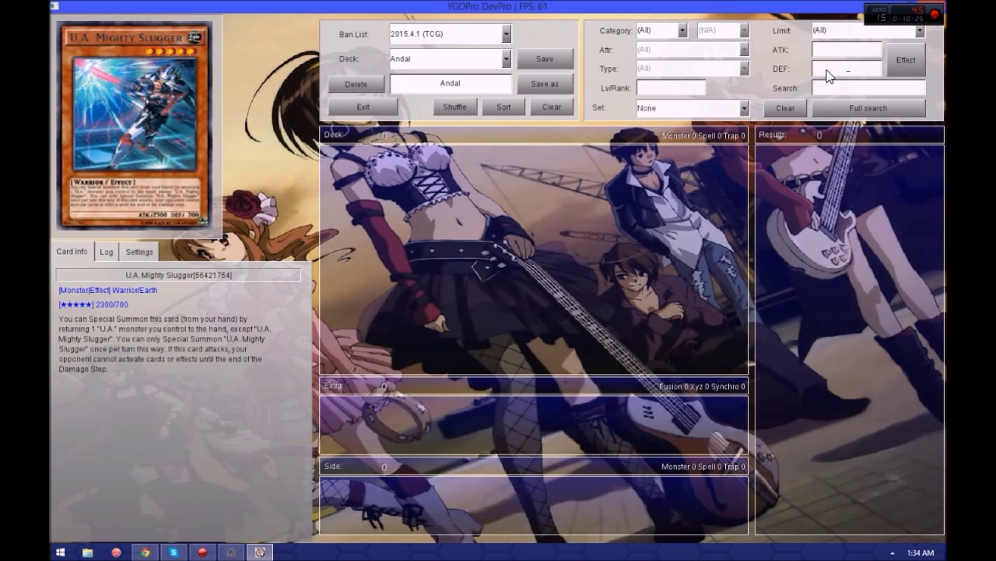
pyautogui.click(909, 60)
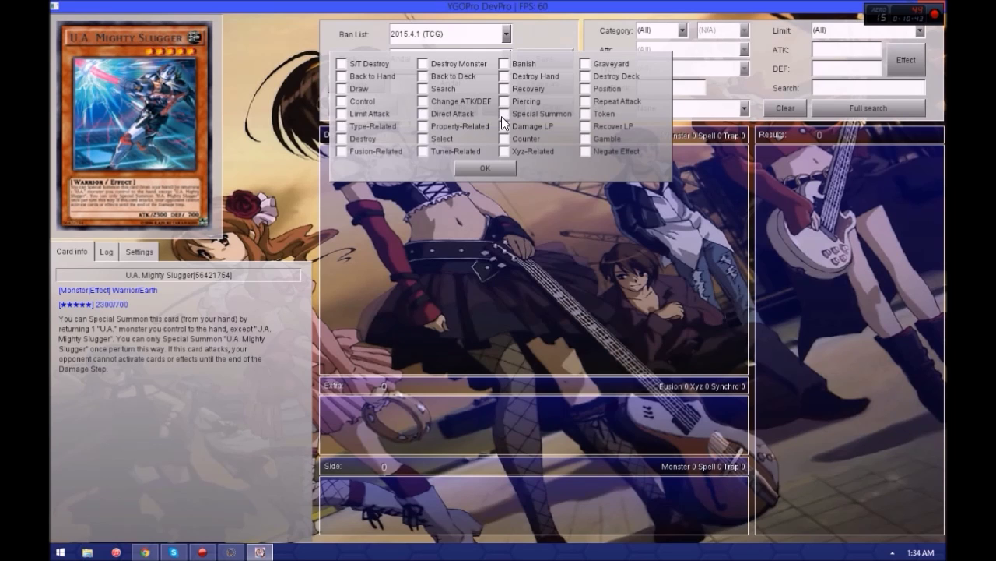
pyautogui.click(483, 167)
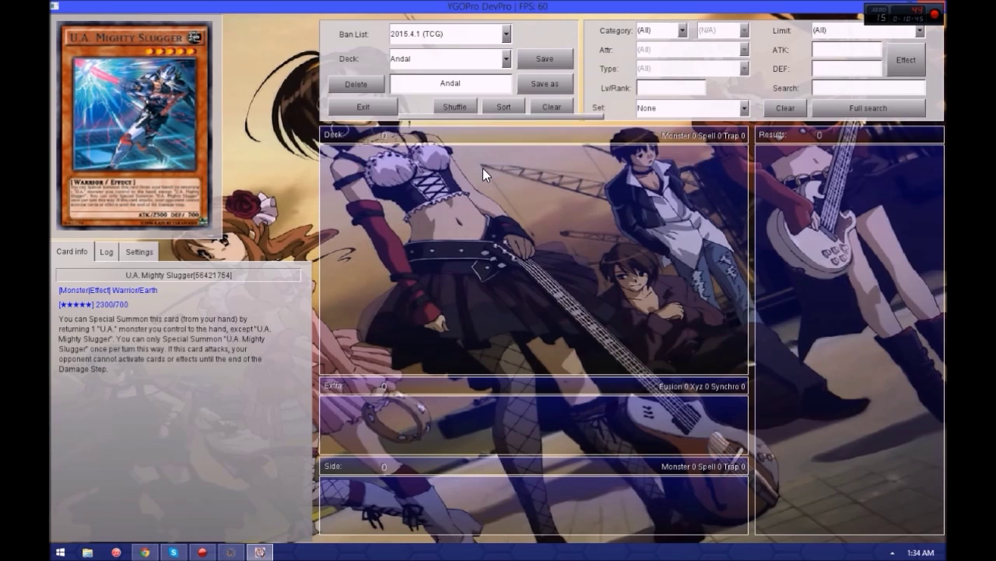
# - Search the cards by name for Andal
pyautogui.click(872, 88)
pyautogui.write('Andal')
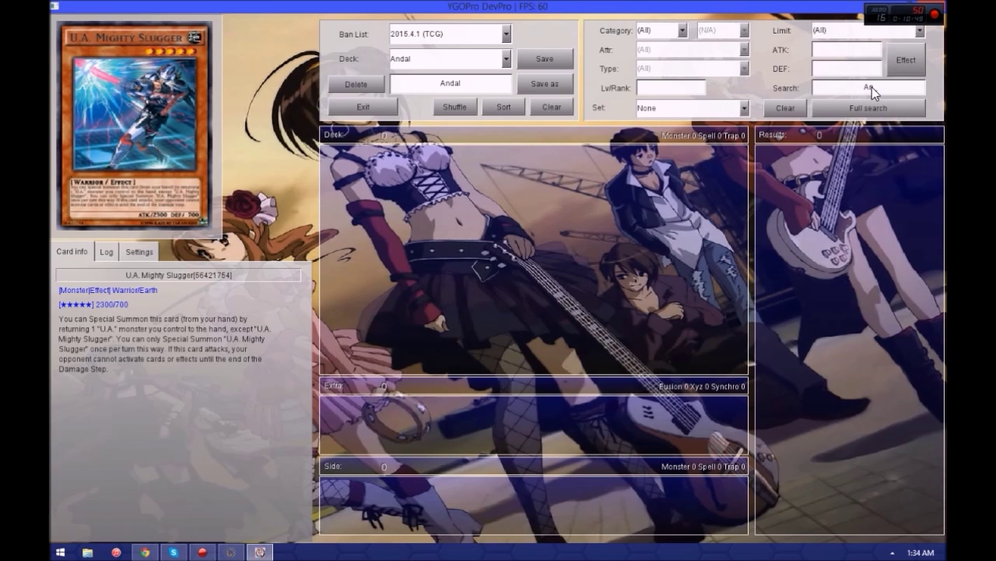
pyautogui.press('Return')
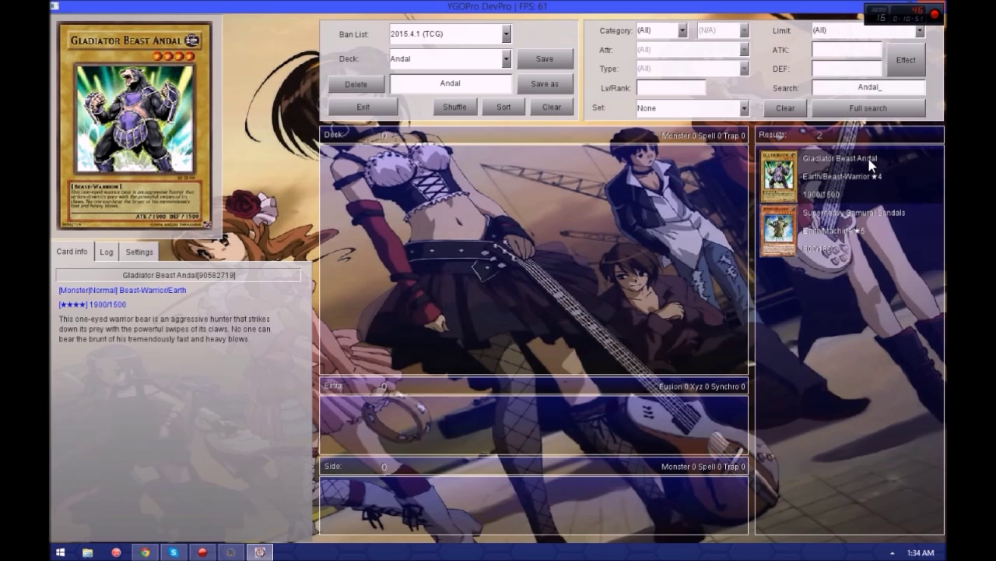
# - Add three copies of Gladiator Beast Andal to the main deck and sort the deck
pyautogui.rightClick(870, 161)
pyautogui.rightClick(869, 161)
pyautogui.rightClick(870, 161)
pyautogui.moveTo(830, 237)
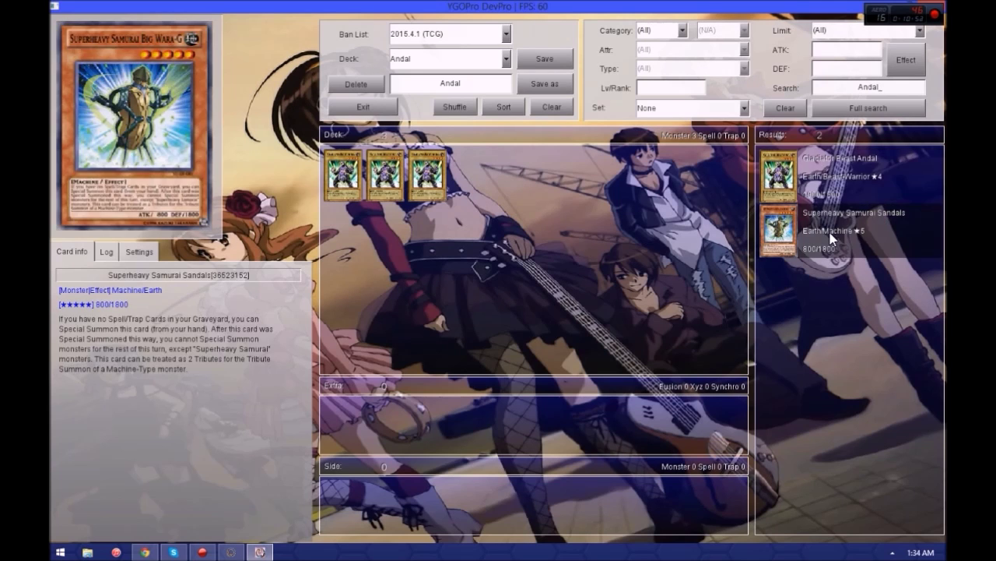
pyautogui.click(506, 102)
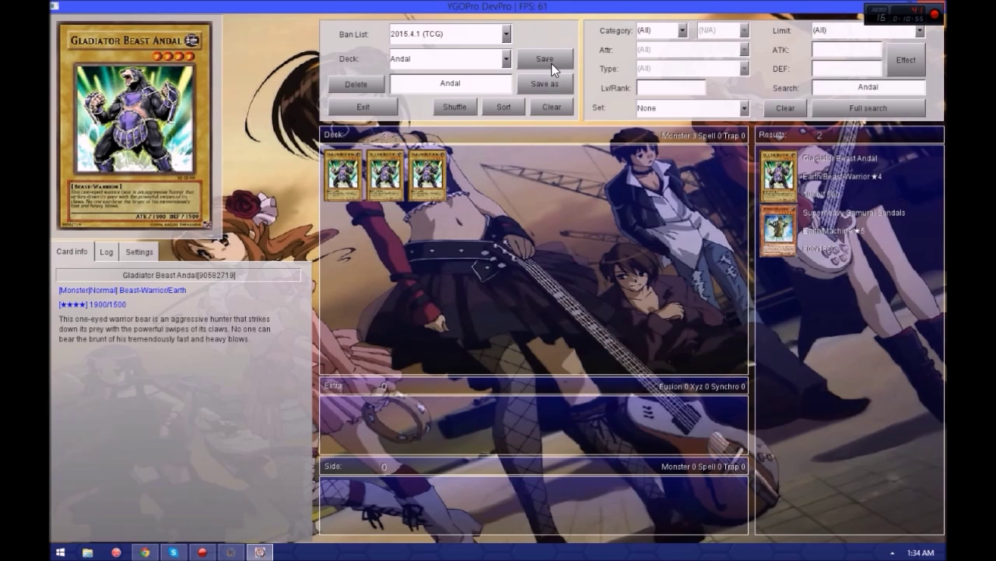
# - Exit the deck editor, log in to DevPro with the saved account credentials and reposition the window
pyautogui.click(888, 88)
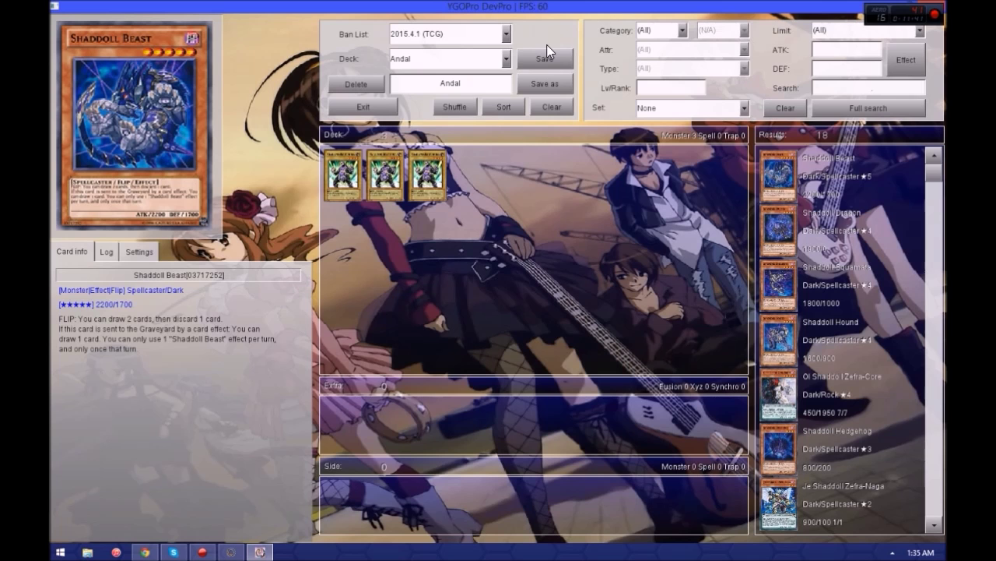
pyautogui.click(363, 106)
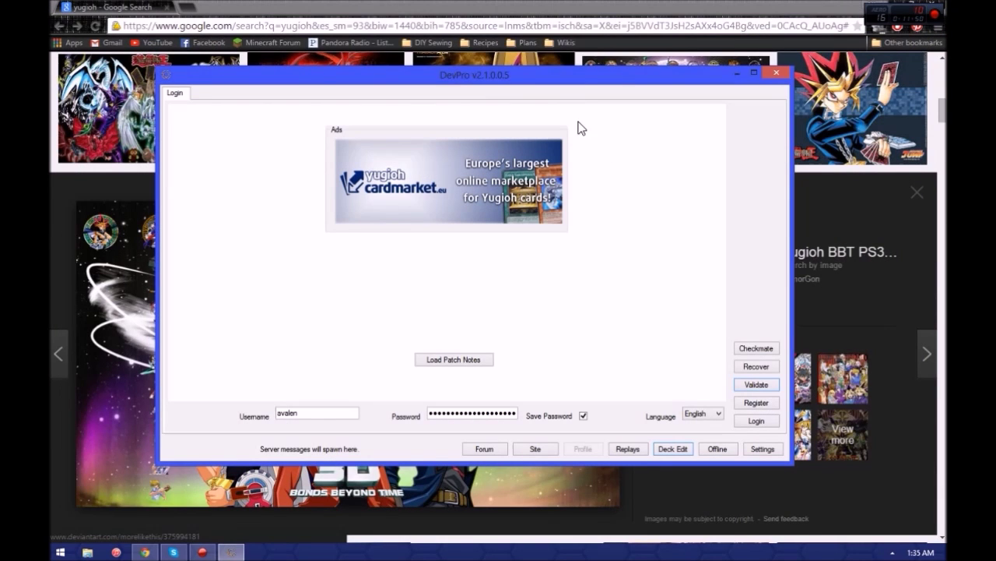
pyautogui.click(752, 424)
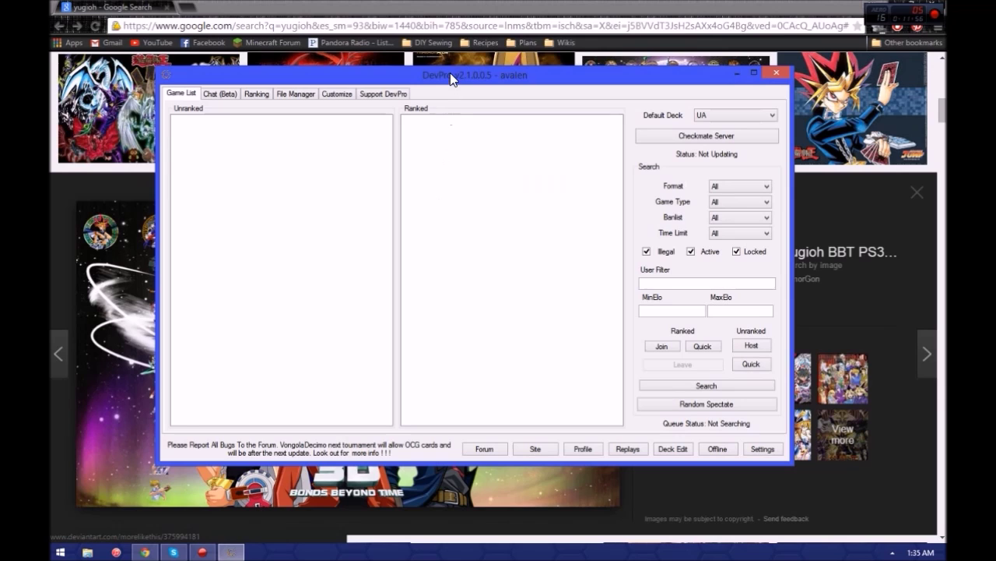
pyautogui.moveTo(450, 72); pyautogui.dragTo(457, 75)
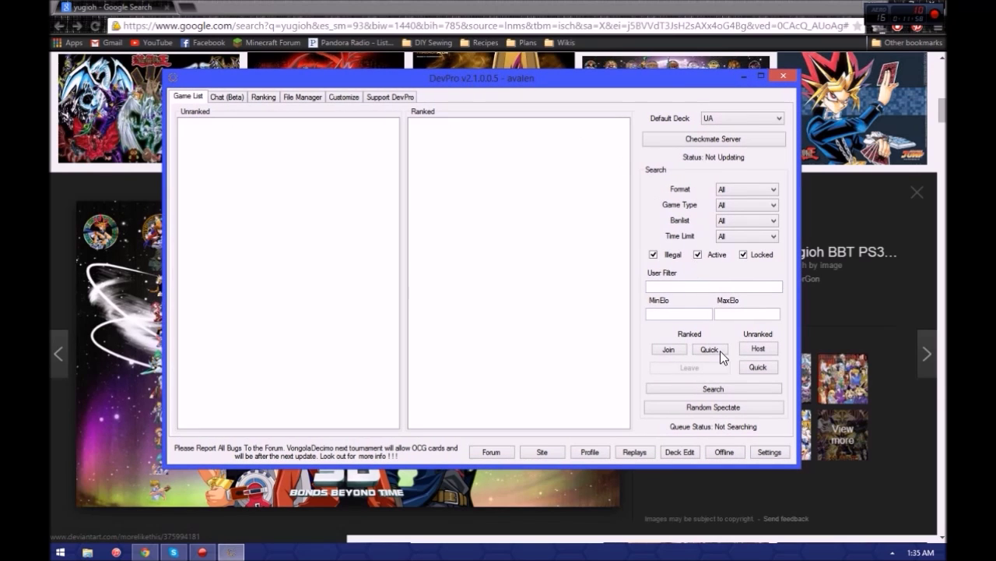
# - Exclude illegal, active and locked games from the game list filters and search for games
pyautogui.click(680, 254)
pyautogui.click(655, 254)
pyautogui.click(749, 256)
pyautogui.click(697, 387)
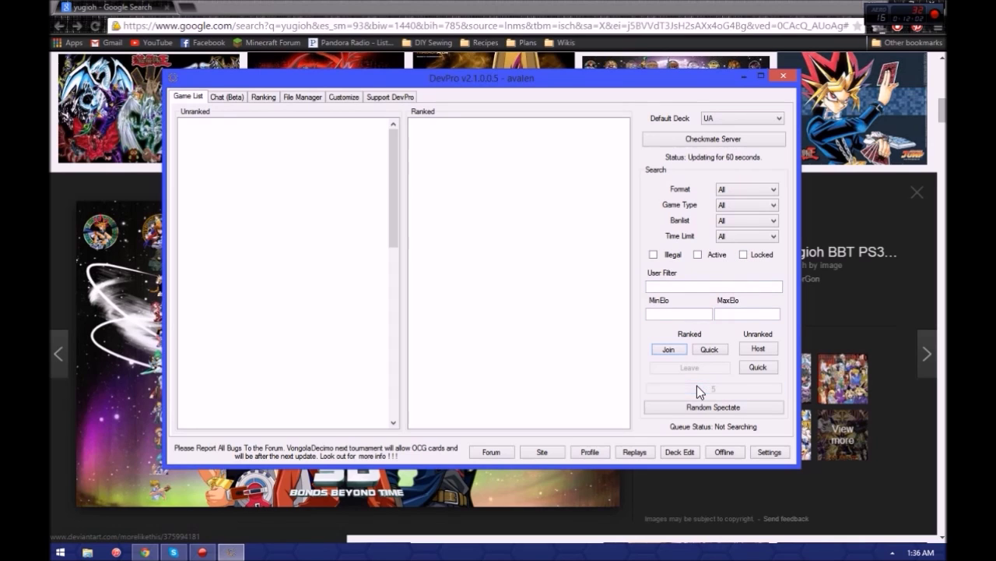
# - Look through the found unranked and ranked games and check the default deck choices
pyautogui.moveTo(390, 134); pyautogui.dragTo(420, 104)
pyautogui.scroll(-1, 239, 282)
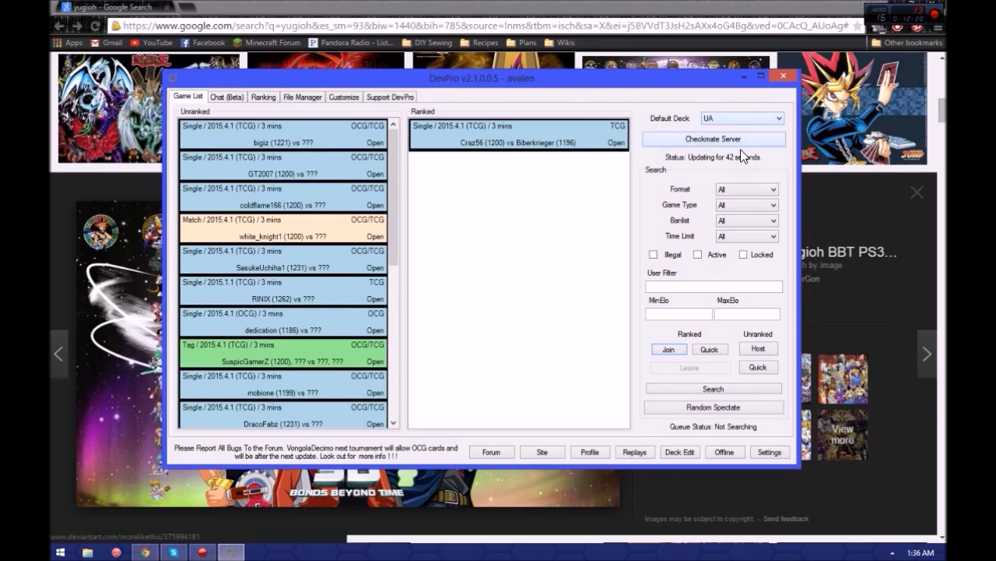
pyautogui.click(732, 120)
pyautogui.click(652, 169)
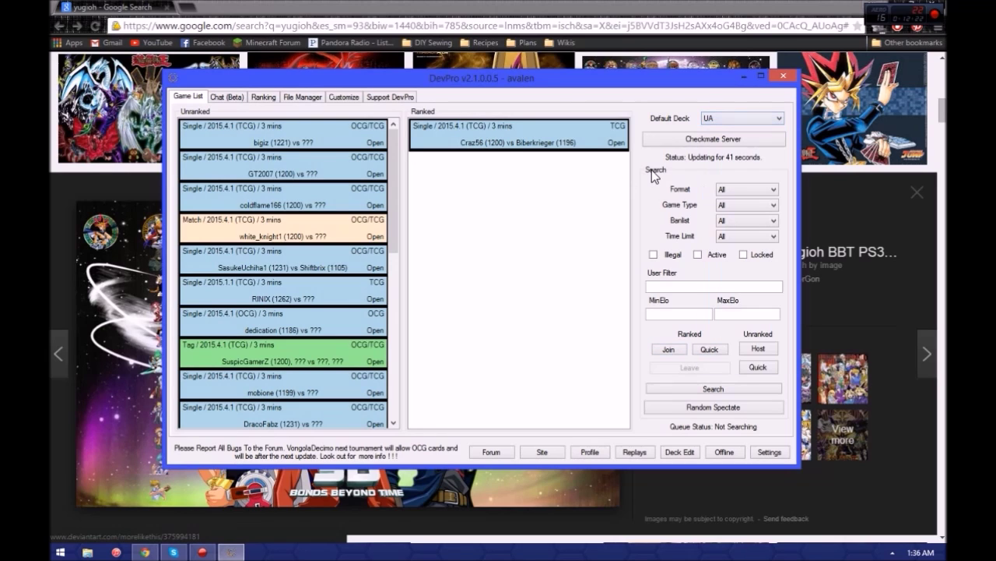
# - Examine the options of the format, game type, banlist, time limit and illegal game filters without changing them
pyautogui.click(721, 207)
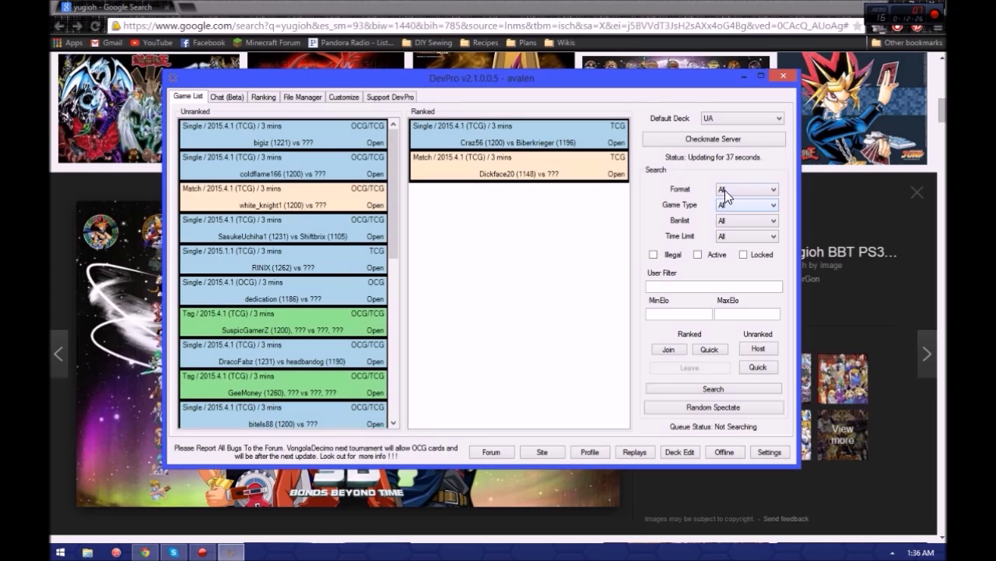
pyautogui.click(725, 190)
pyautogui.click(725, 201)
pyautogui.click(724, 204)
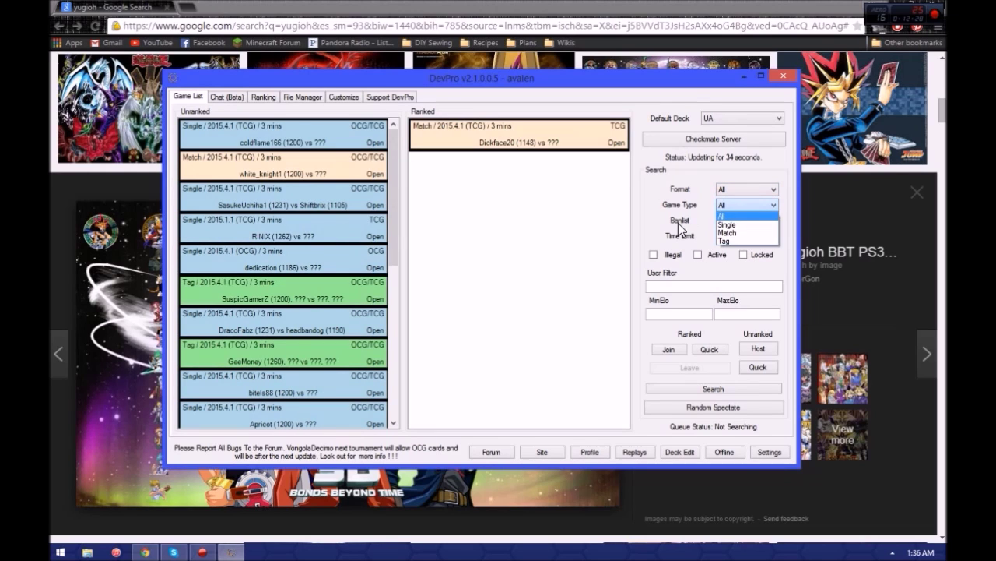
pyautogui.click(679, 226)
pyautogui.click(745, 221)
pyautogui.click(681, 232)
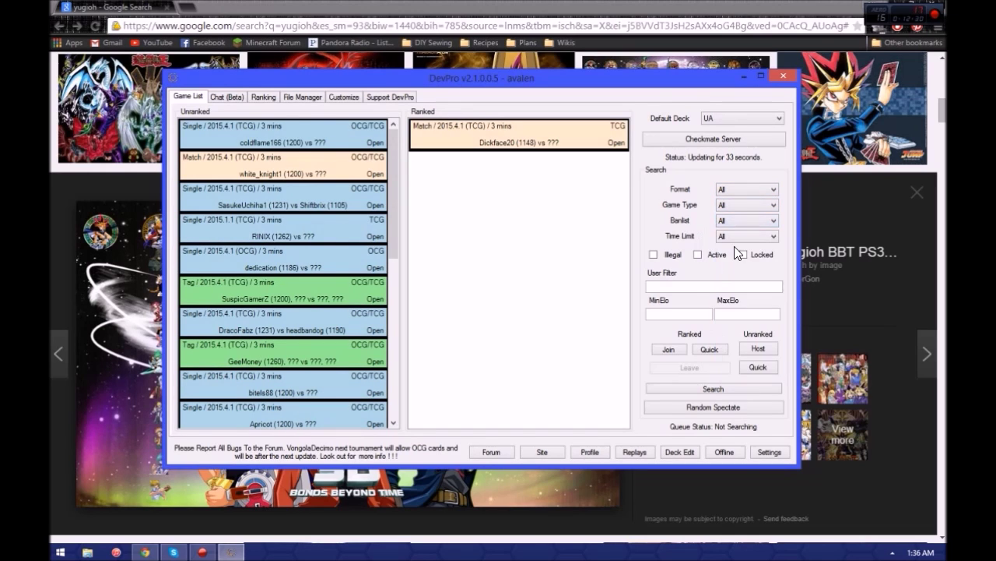
pyautogui.click(734, 238)
pyautogui.click(668, 201)
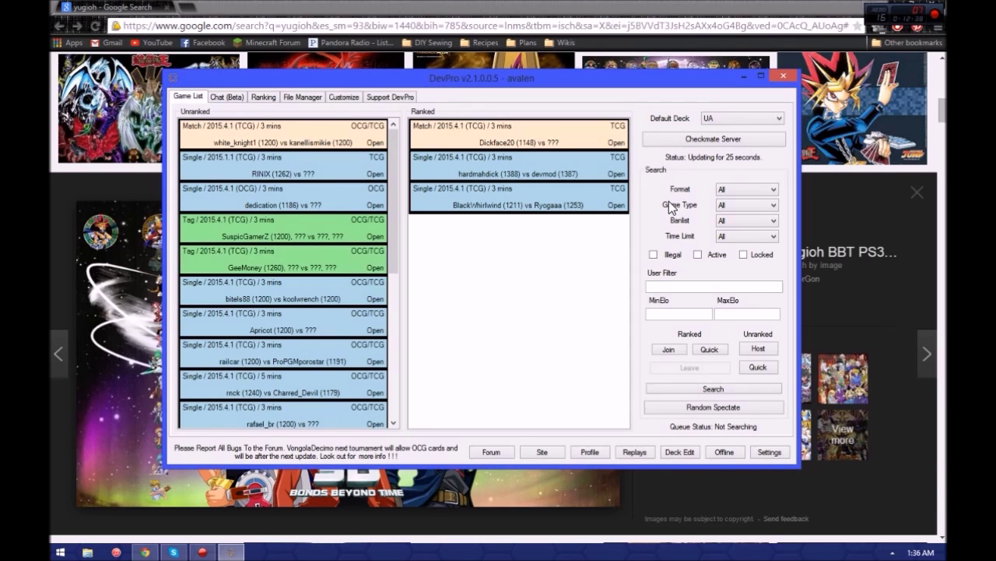
pyautogui.click(653, 255)
pyautogui.click(653, 255)
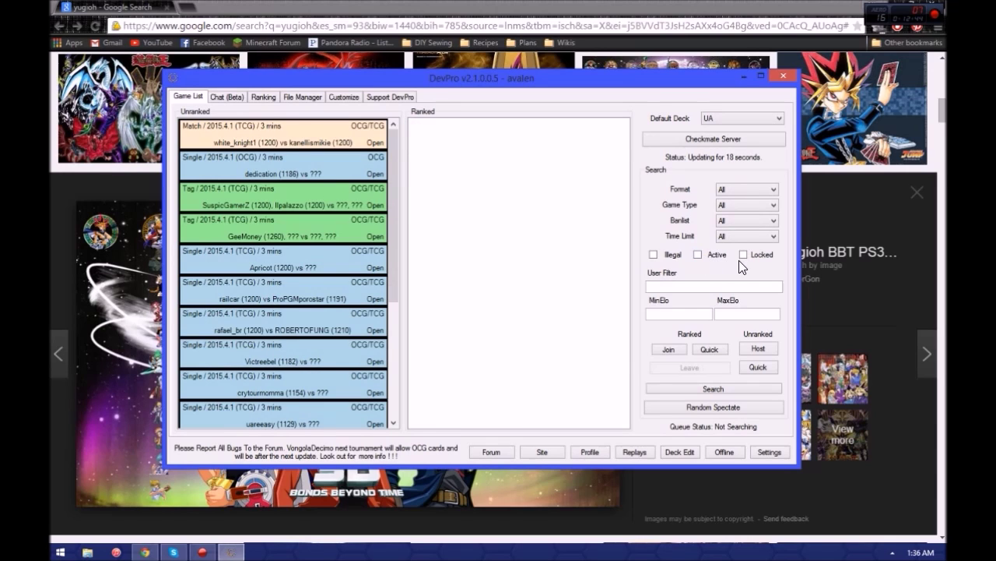
# - Search the game list with the user filter "dedication" and clear the filter text
pyautogui.click(706, 288)
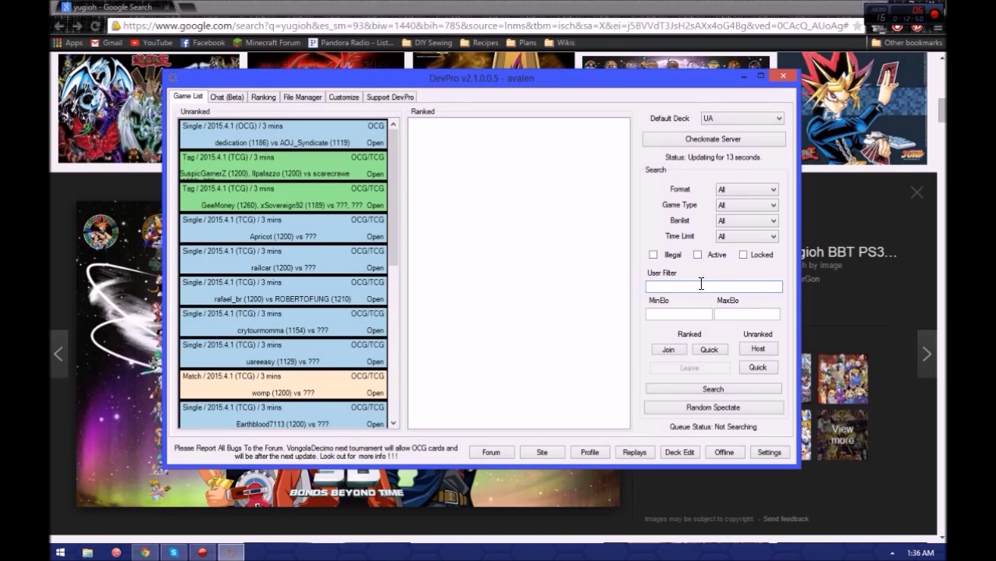
pyautogui.write('dedication')
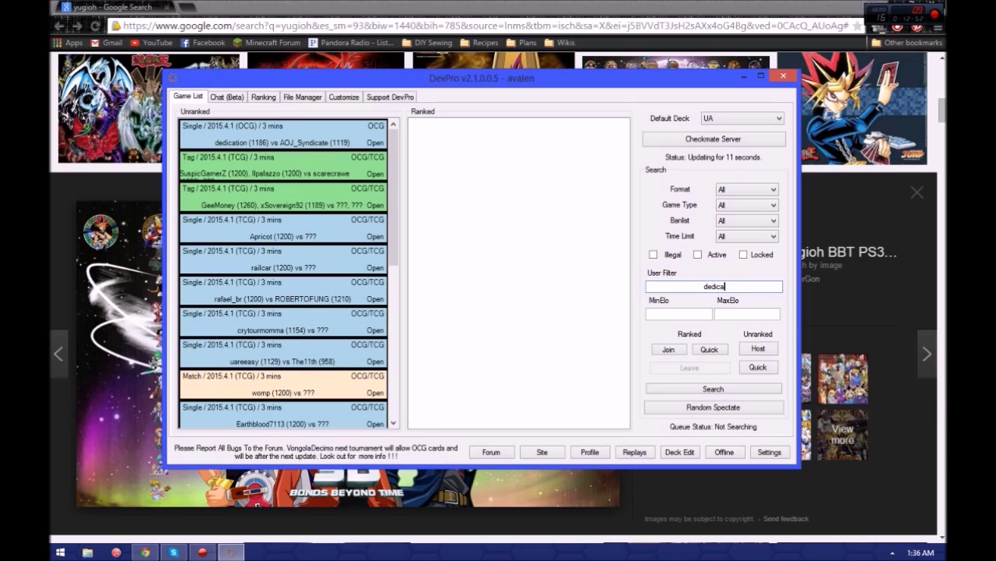
pyautogui.click(714, 387)
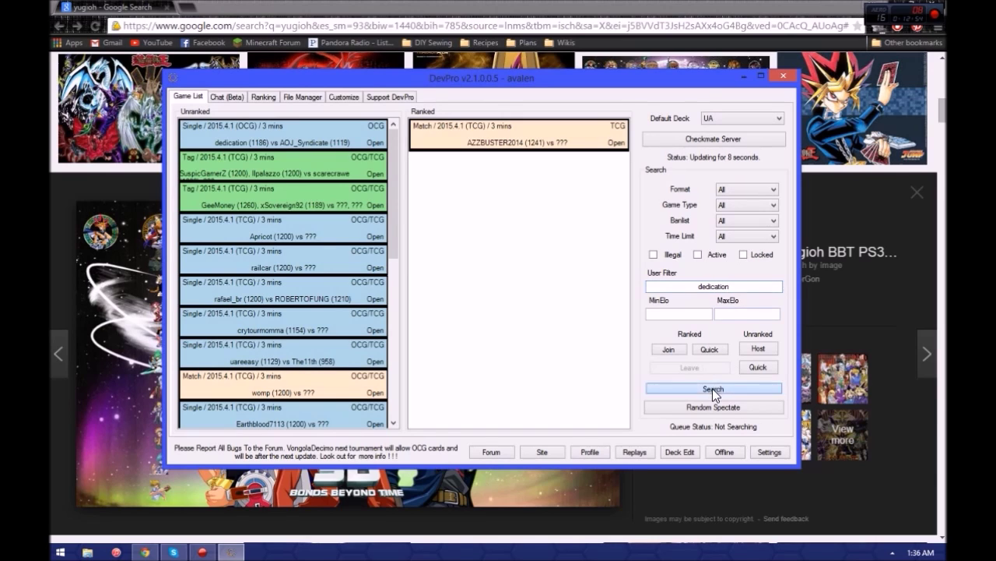
pyautogui.doubleClick(734, 285)
pyautogui.press('BackSpace')
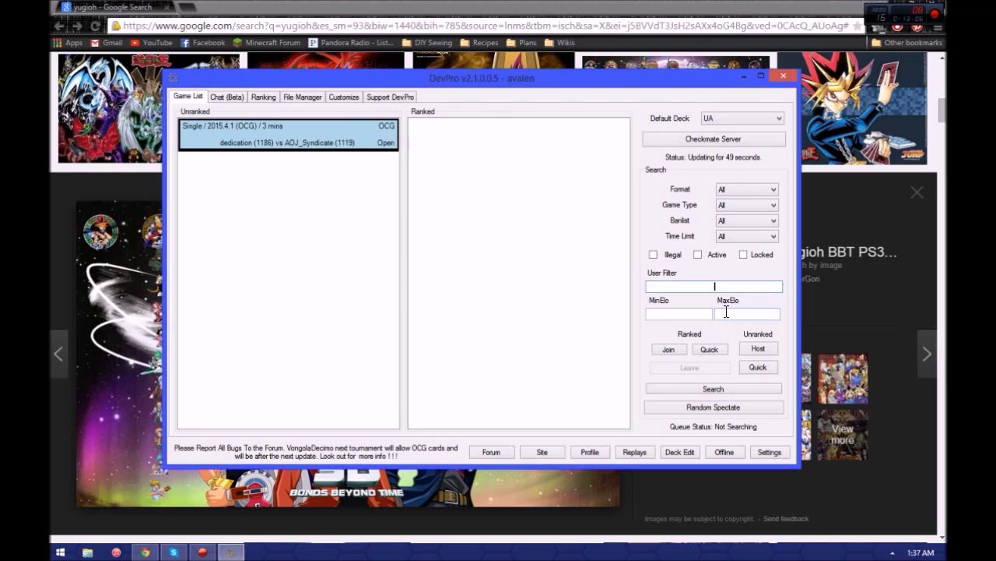
# - Review the settings for hosting an unranked game and close them without hosting
pyautogui.click(759, 348)
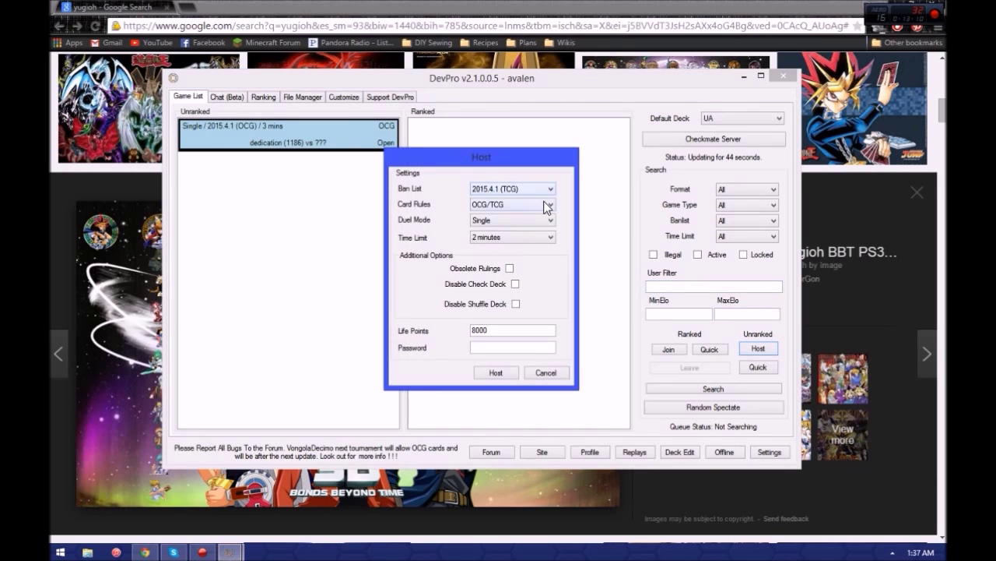
pyautogui.click(560, 371)
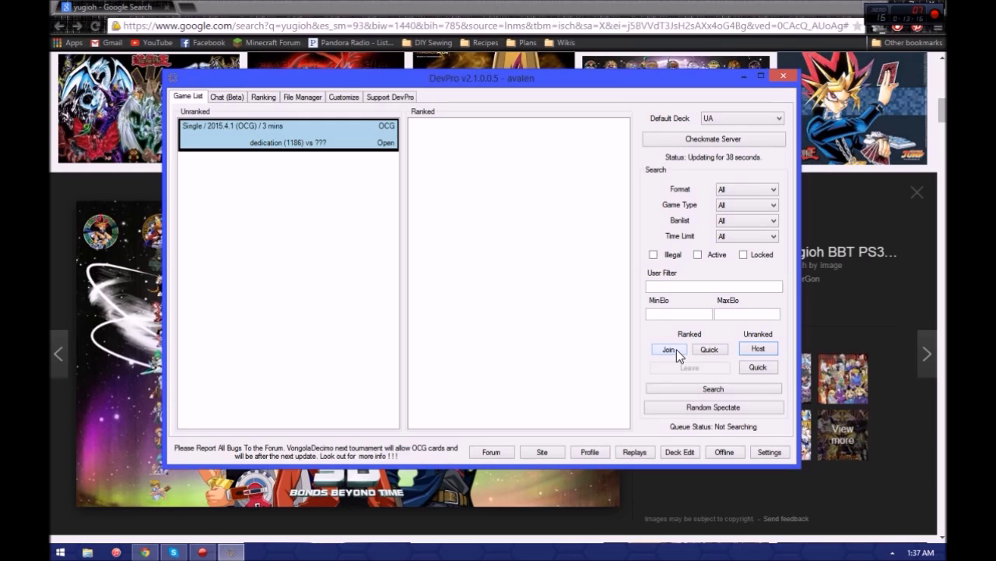
# - Open the chat and join the DevPro-English channel
pyautogui.click(233, 99)
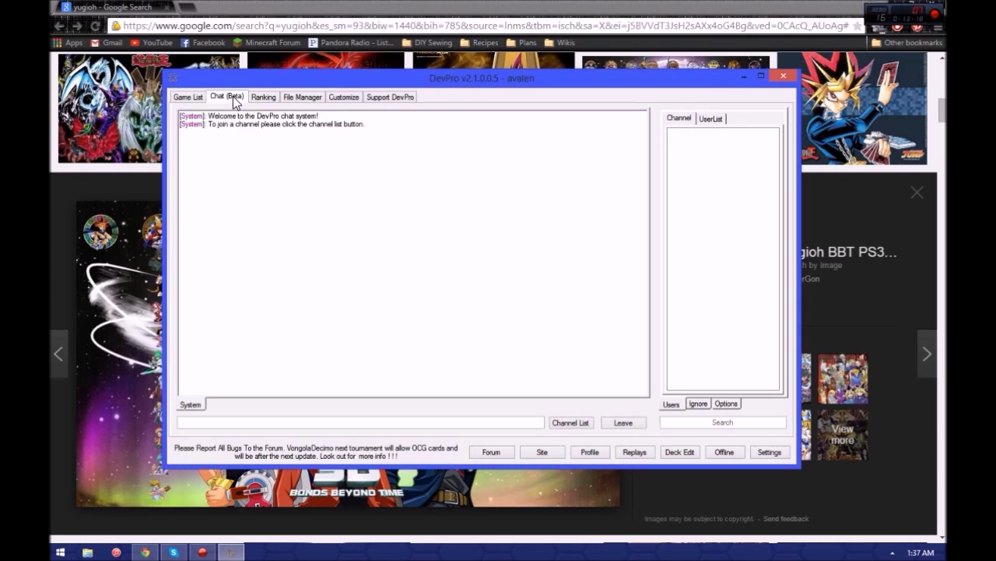
pyautogui.click(574, 427)
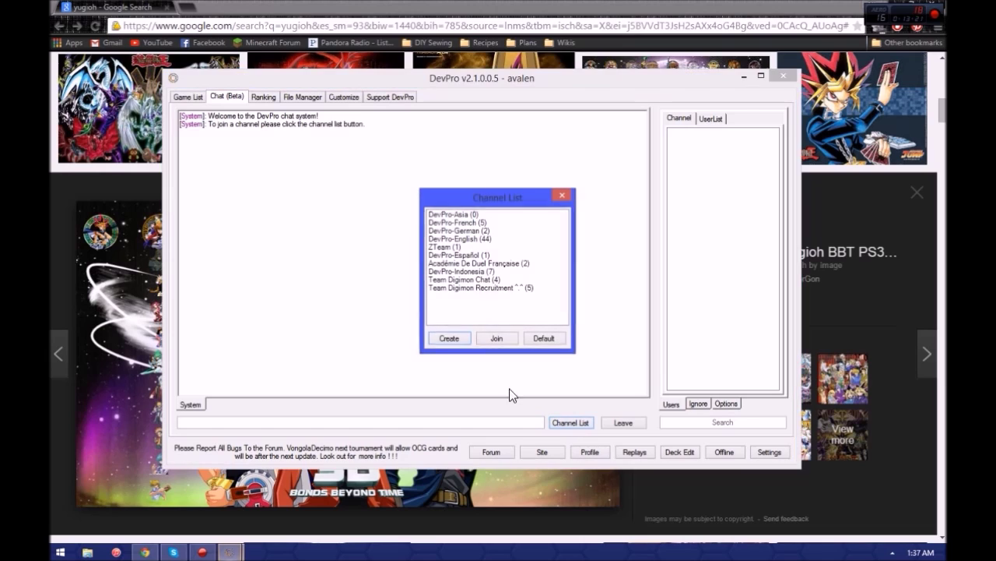
pyautogui.click(470, 239)
pyautogui.click(495, 338)
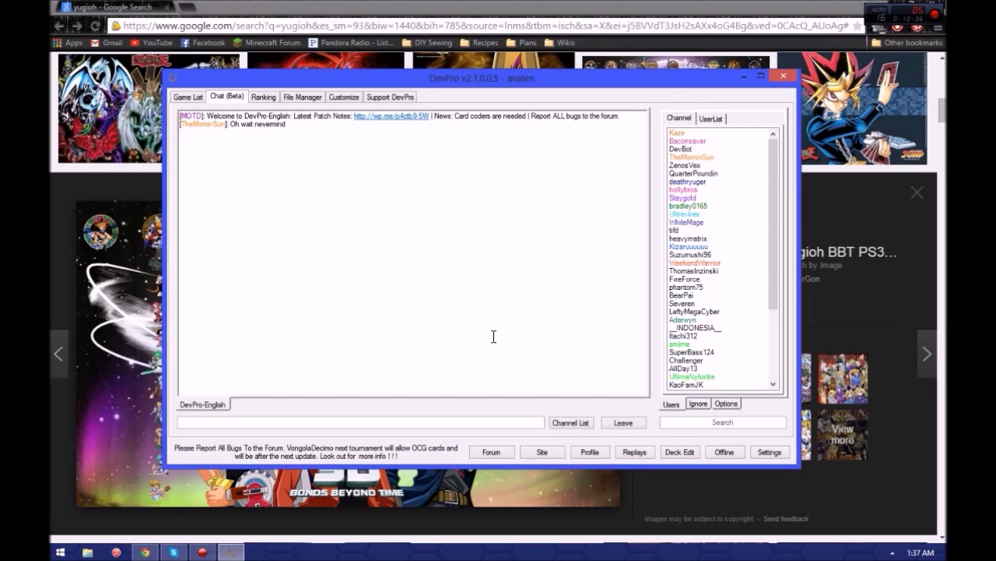
# - Join the DevPro-Asia channel from the list of chat channels
pyautogui.click(585, 424)
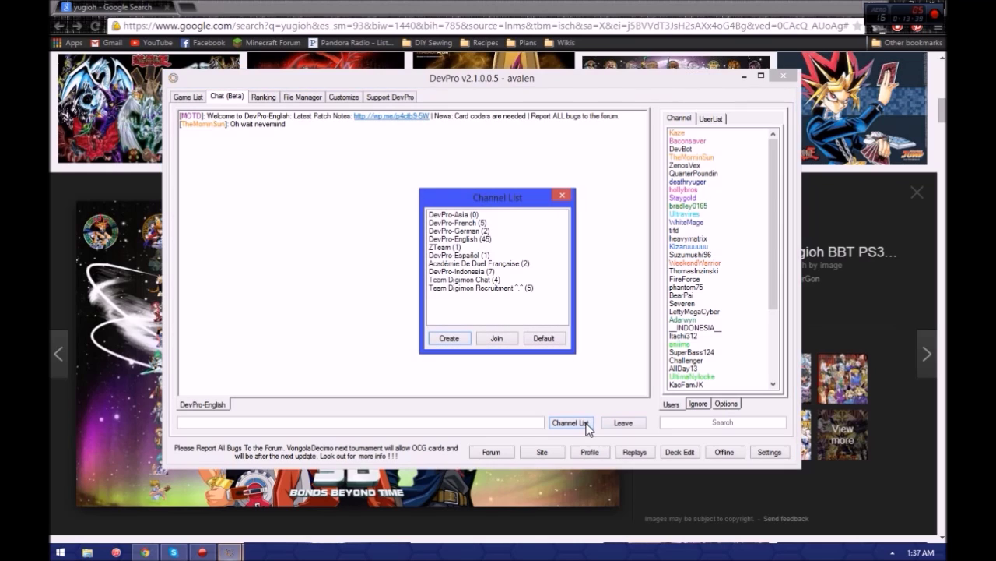
pyautogui.click(459, 214)
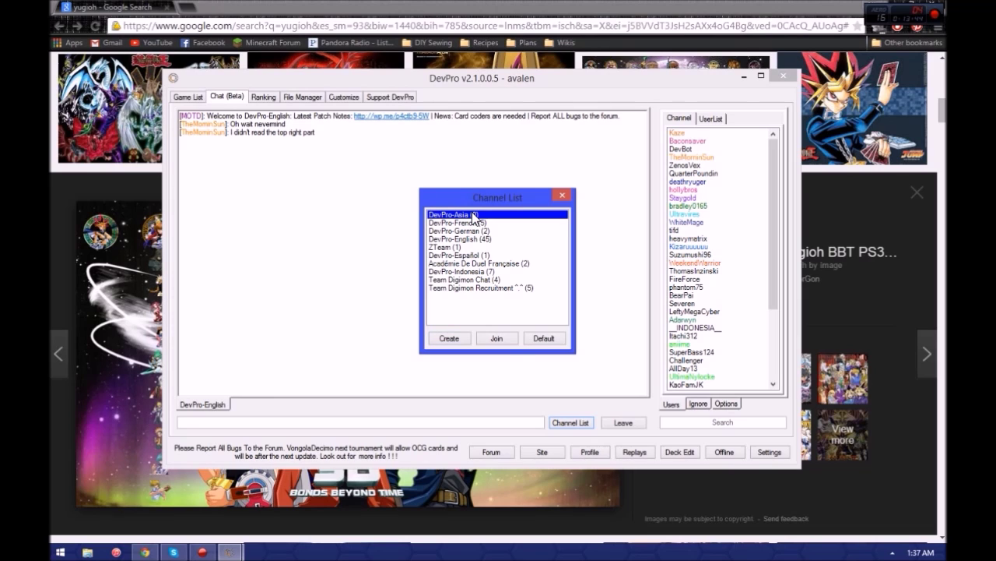
pyautogui.click(503, 336)
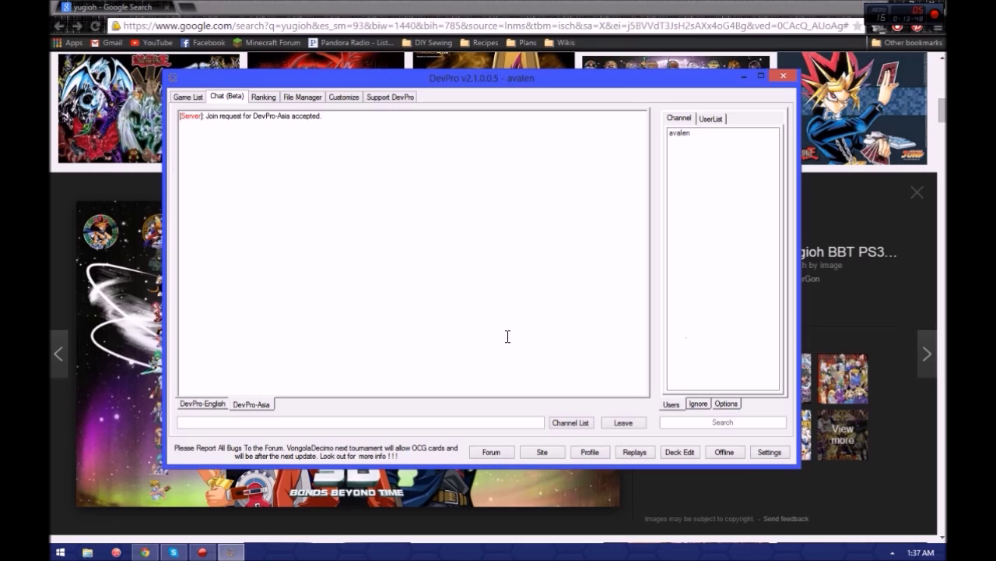
# - Switch between the DevPro-English and DevPro-Asia chats and review the list of available channels
pyautogui.click(216, 403)
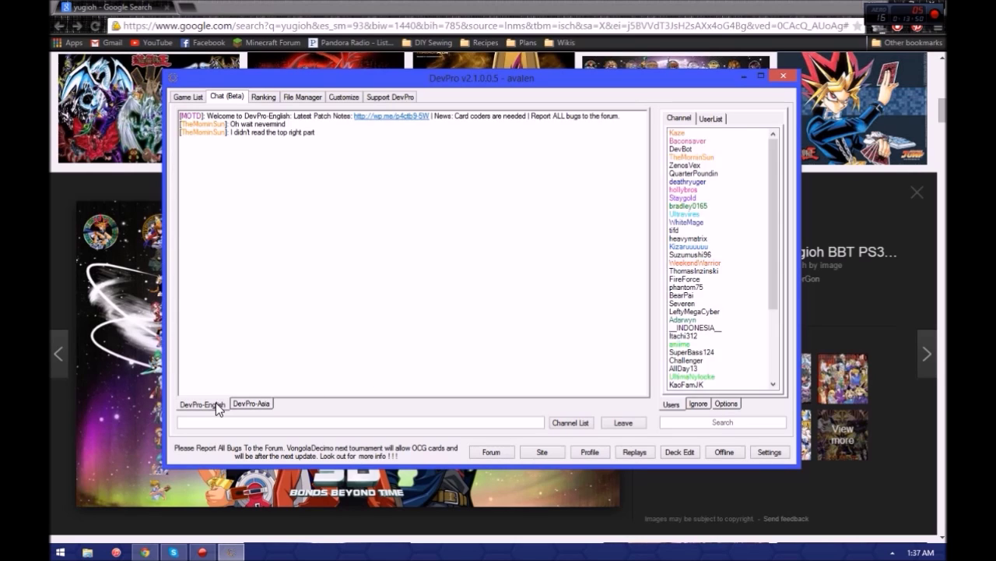
pyautogui.click(243, 404)
pyautogui.click(211, 403)
pyautogui.click(232, 403)
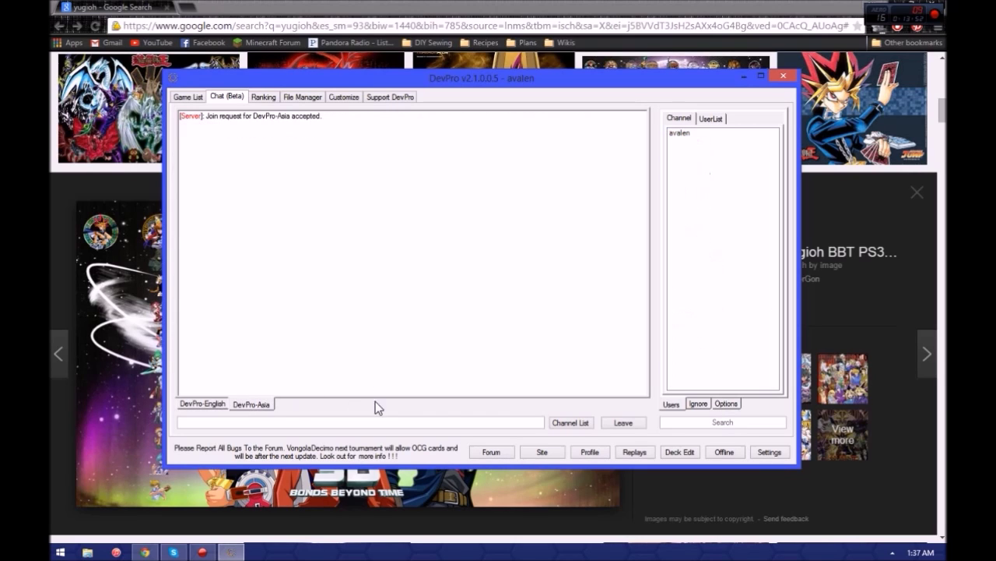
pyautogui.click(569, 424)
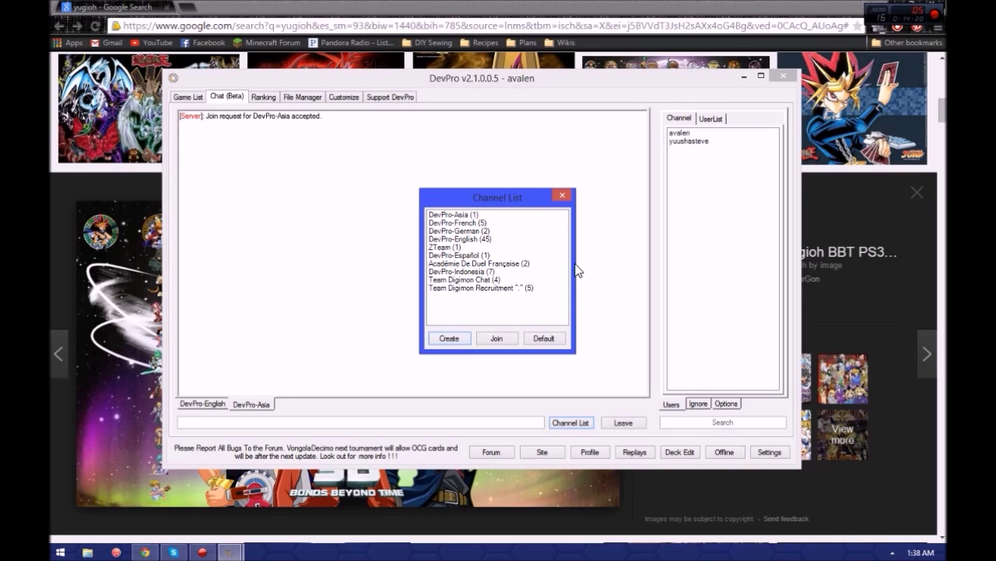
pyautogui.click(567, 195)
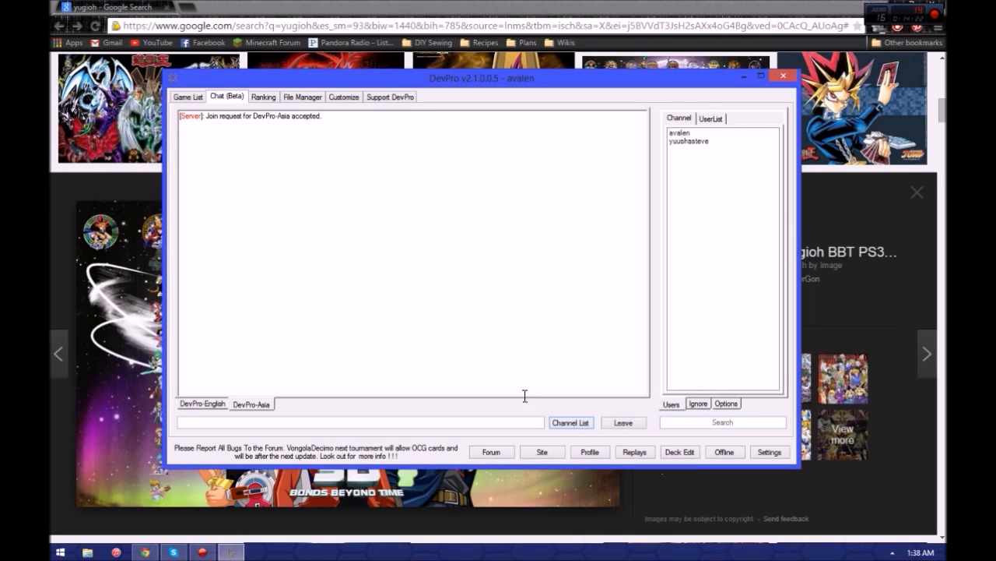
# - Search the chat users for "yuus" and view the actions available for the matching user
pyautogui.click(709, 118)
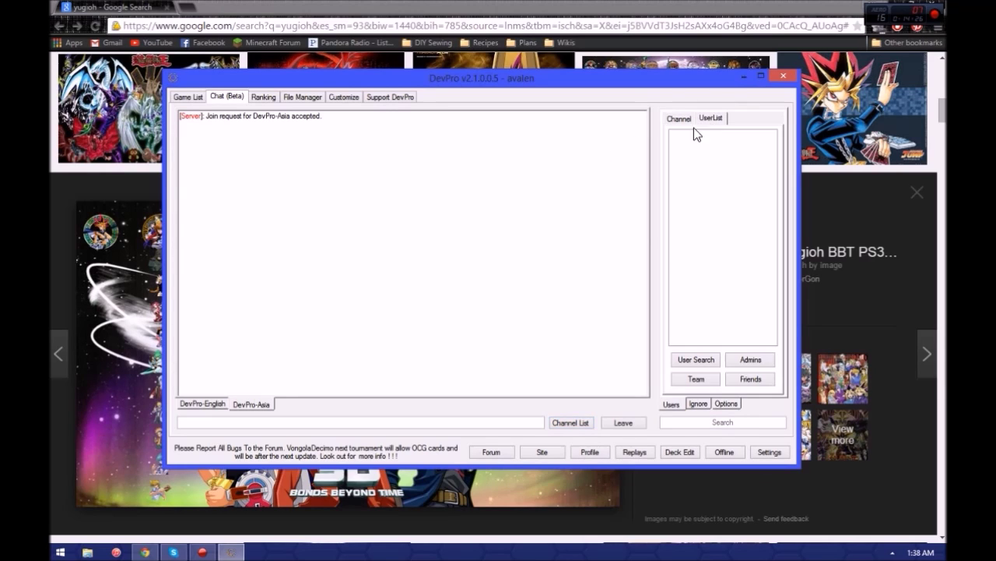
pyautogui.click(703, 363)
pyautogui.click(721, 420)
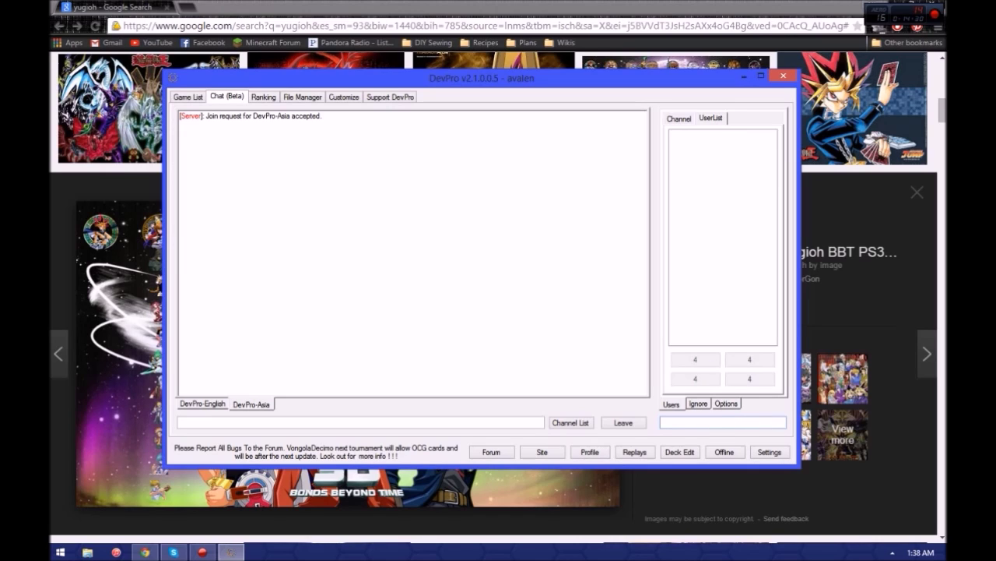
pyautogui.write('yuus')
pyautogui.rightClick(696, 137)
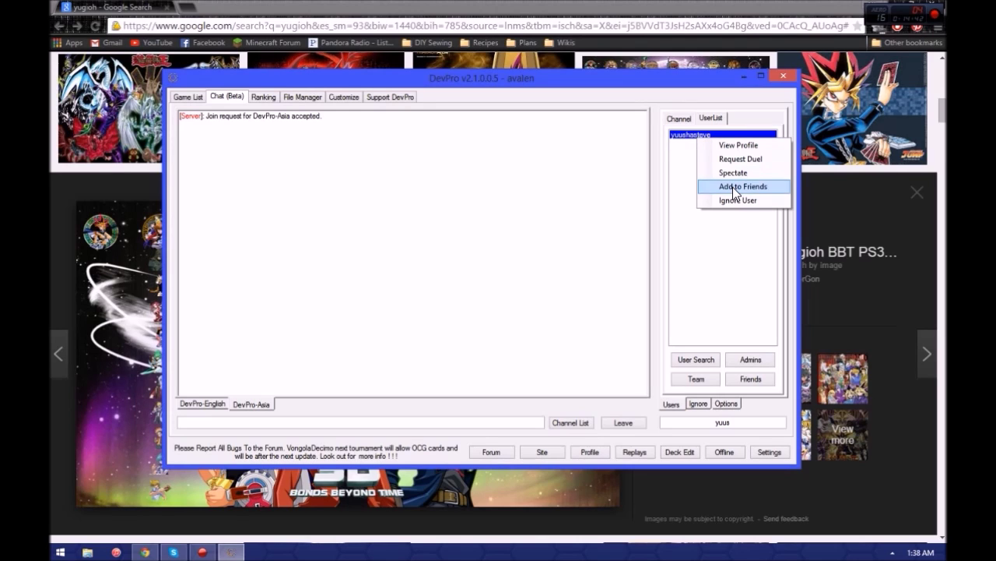
pyautogui.click(726, 271)
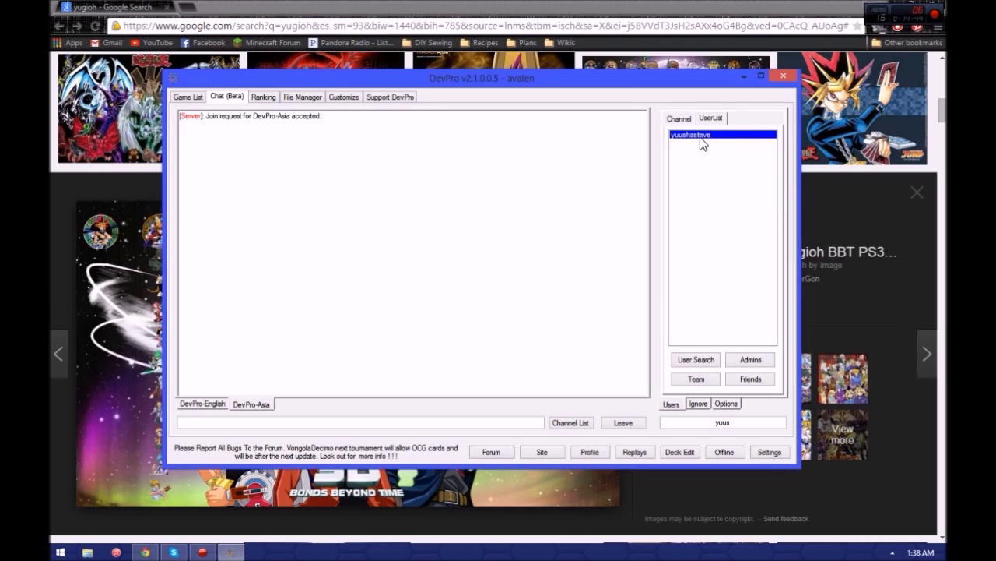
# - Show the friends list and examine which of the listed friends are online or offline
pyautogui.click(741, 378)
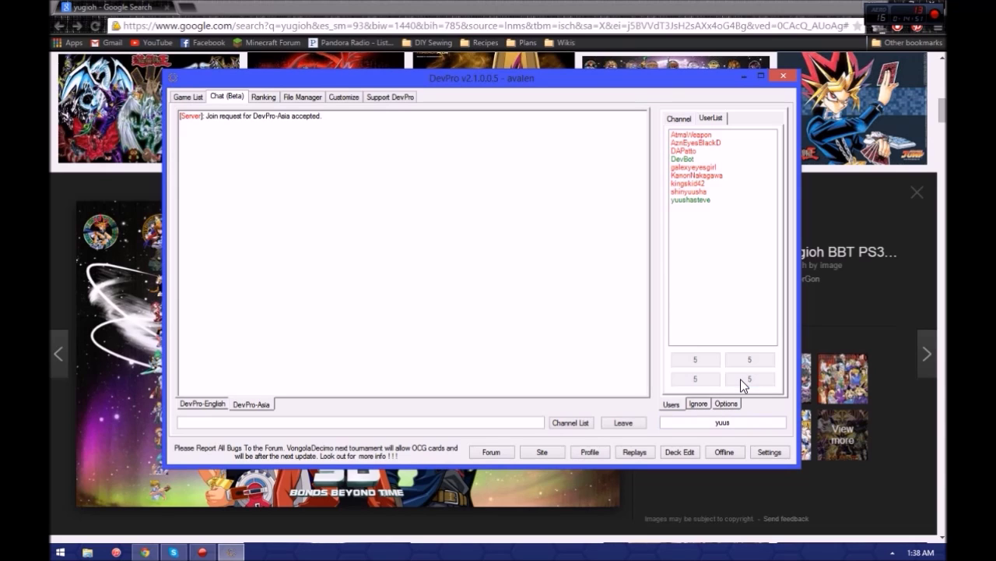
pyautogui.click(705, 200)
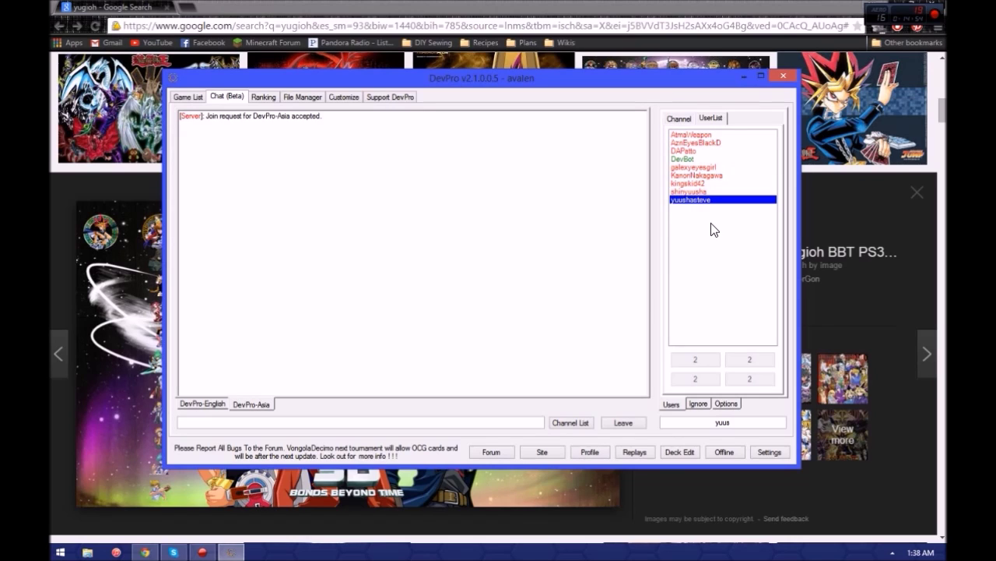
pyautogui.click(688, 159)
pyautogui.click(686, 191)
pyautogui.click(685, 197)
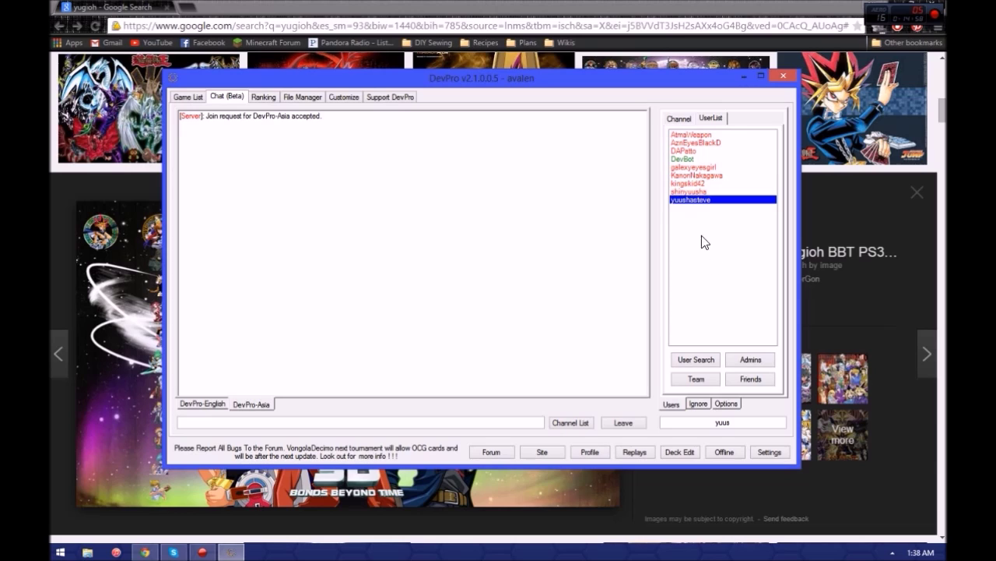
pyautogui.click(679, 159)
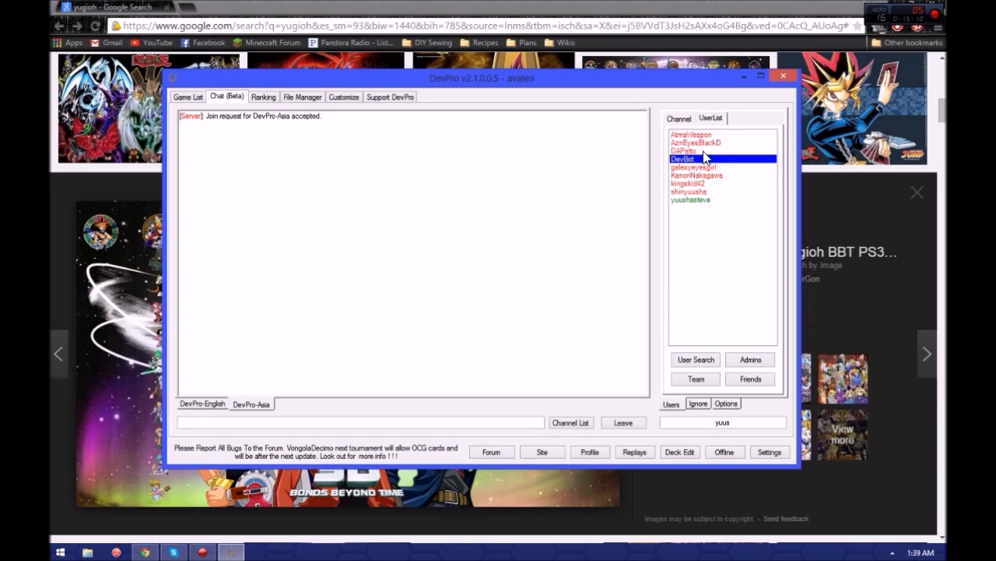
pyautogui.click(710, 167)
pyautogui.click(699, 159)
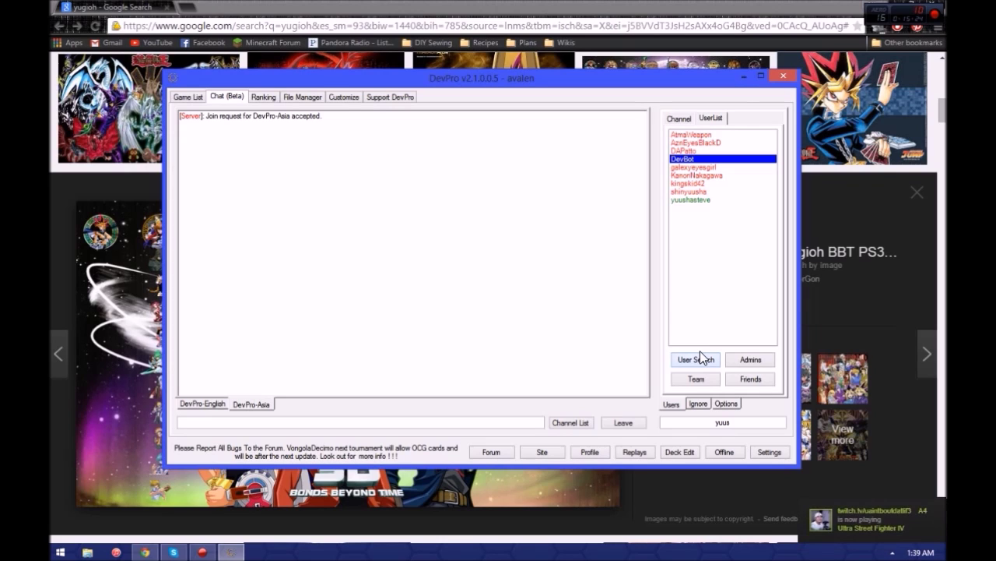
# - View DevBot's profile from the friends list, including its team information, and close the profile
pyautogui.moveTo(695, 175); pyautogui.dragTo(696, 158)
pyautogui.rightClick(689, 161)
pyautogui.click(696, 169)
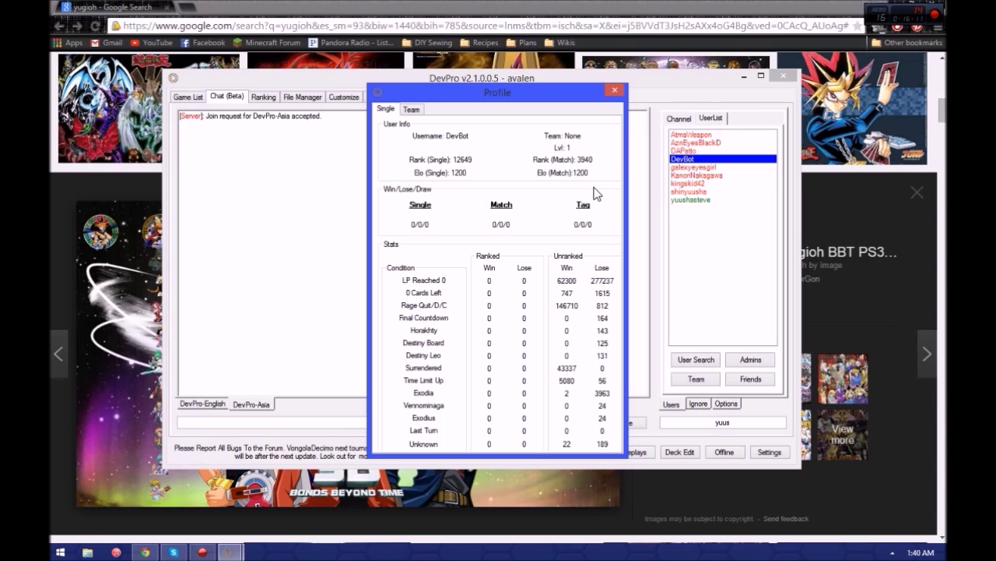
pyautogui.click(411, 110)
pyautogui.click(615, 92)
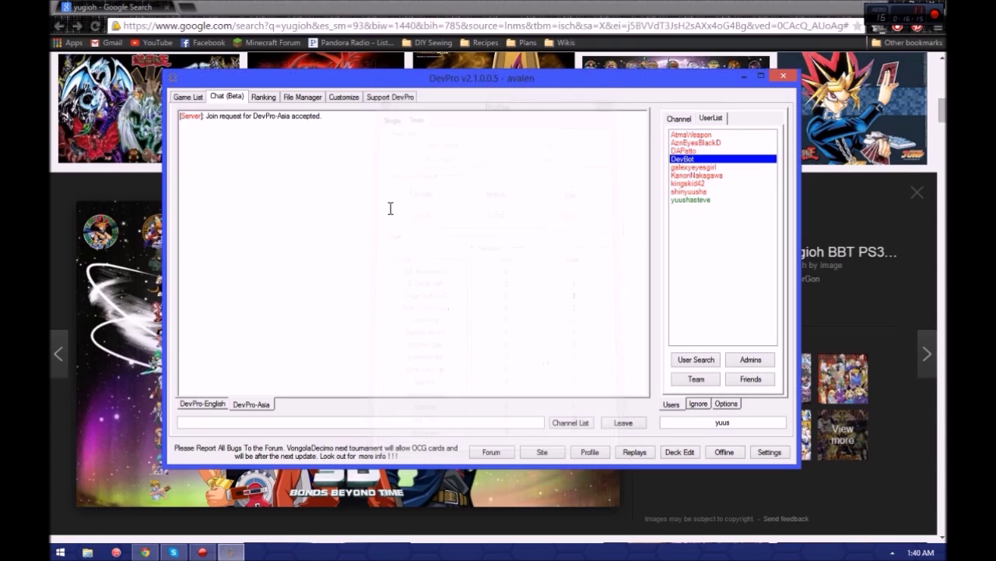